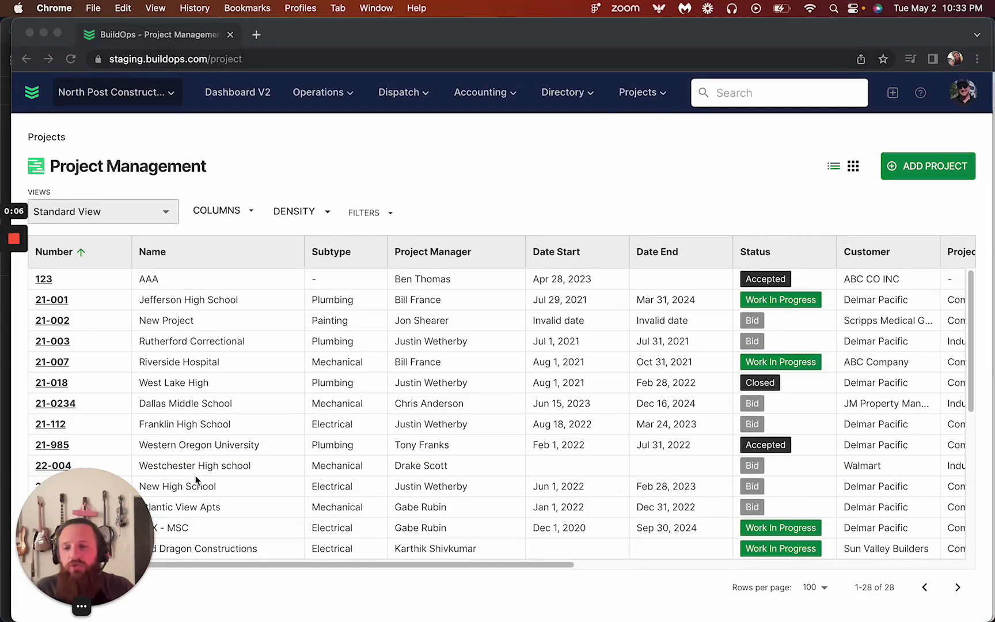
- Open project 22-112 (LAX - MSC) and go to its Drawings files
{"action": "scroll", "coordinate": [196, 479], "scroll_direction": "down", "scroll_amount": 3}
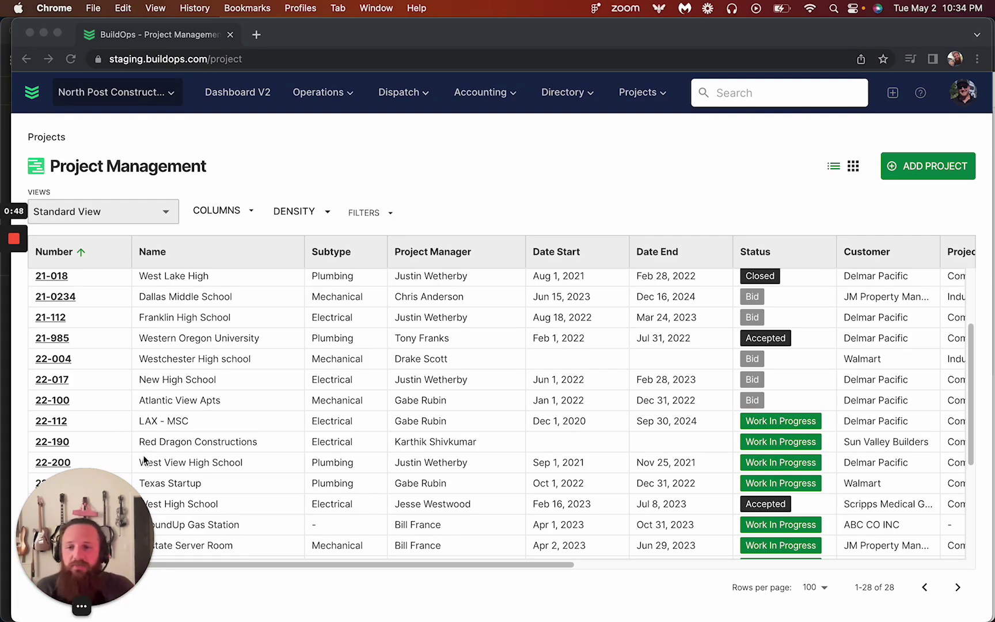
{"action": "left_click", "coordinate": [74, 424]}
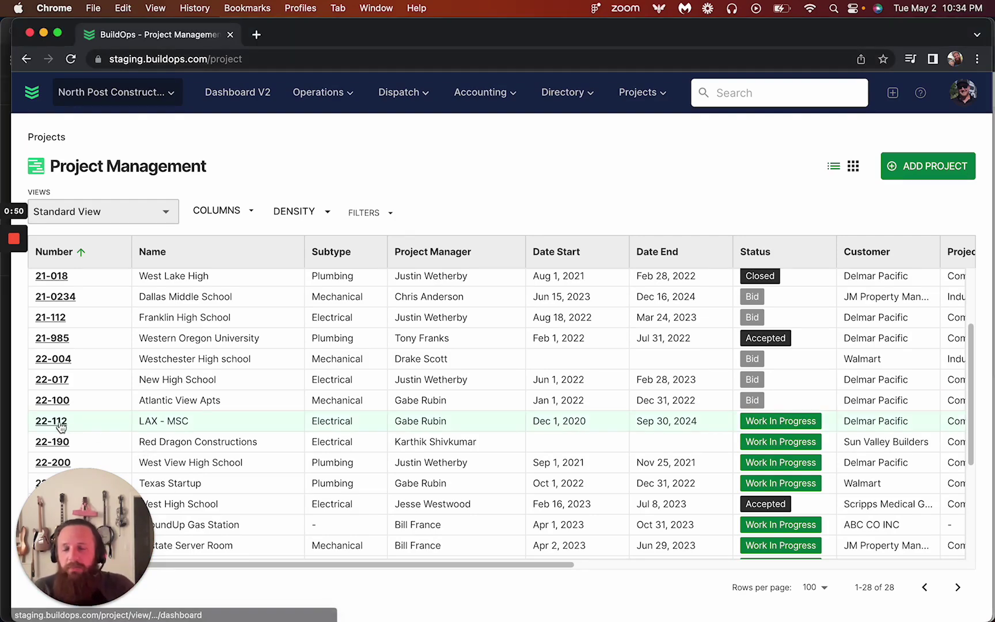
{"action": "left_click", "coordinate": [58, 424]}
{"action": "scroll", "coordinate": [159, 372], "scroll_direction": "down", "scroll_amount": 4}
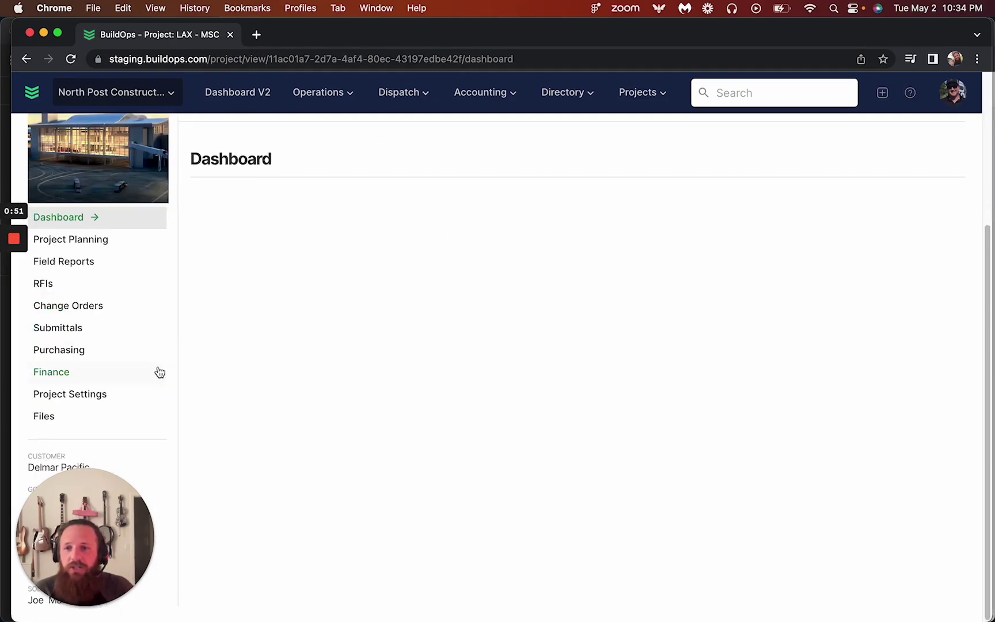
{"action": "left_click", "coordinate": [69, 419]}
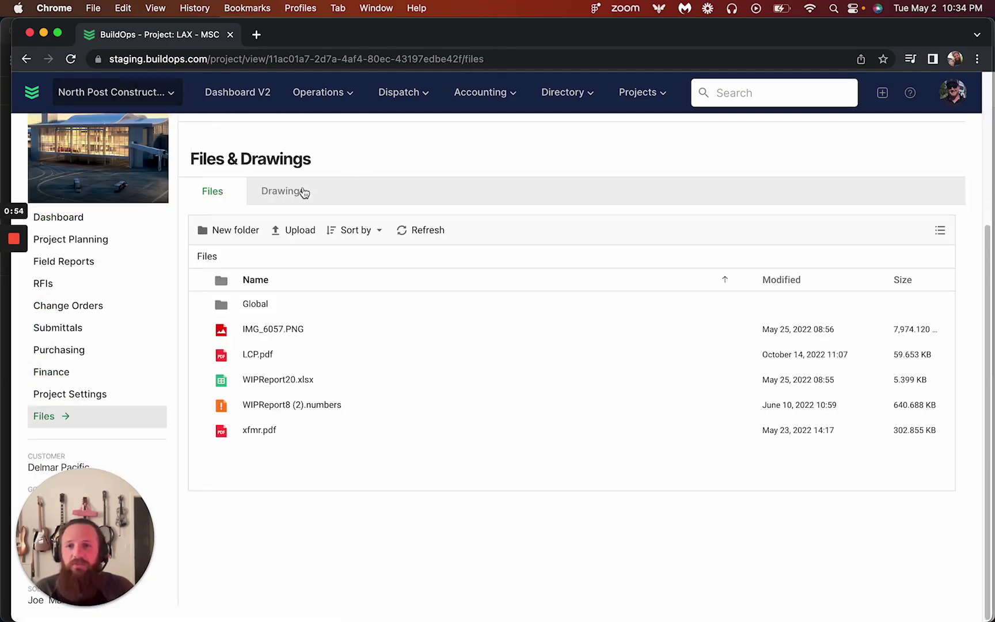
{"action": "left_click", "coordinate": [303, 192]}
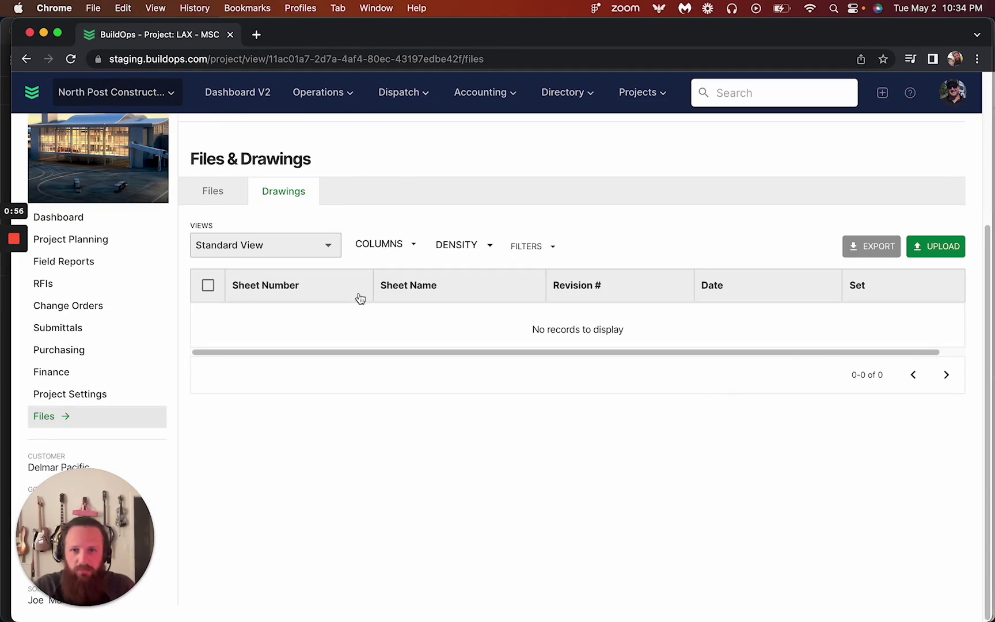
- Start a new drawing upload and attach Mechs Only Wellington thru ADD #1.pdf from Downloads
{"action": "left_click", "coordinate": [931, 252]}
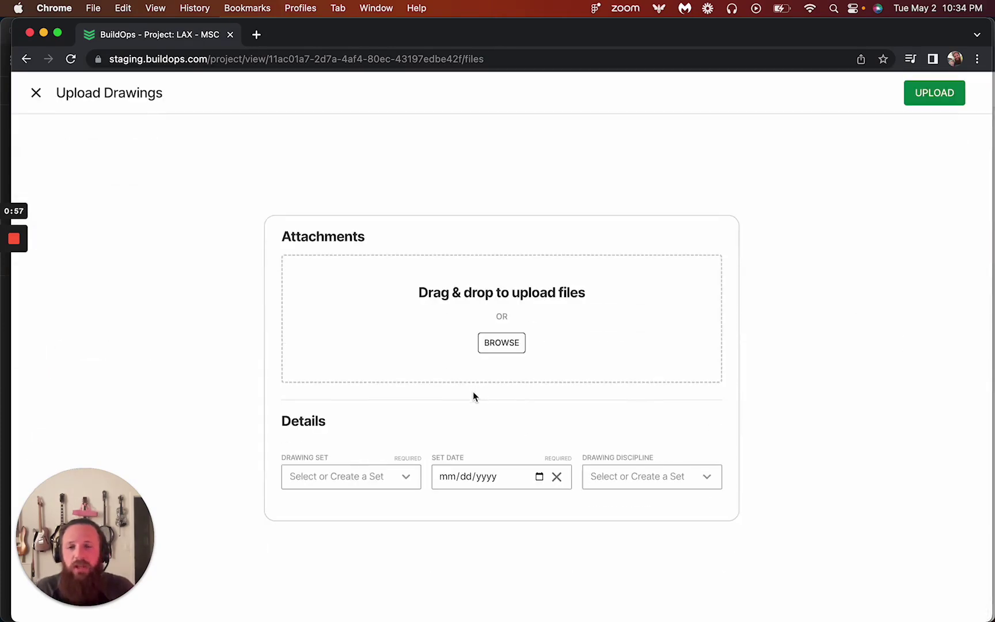
{"action": "left_click", "coordinate": [510, 343]}
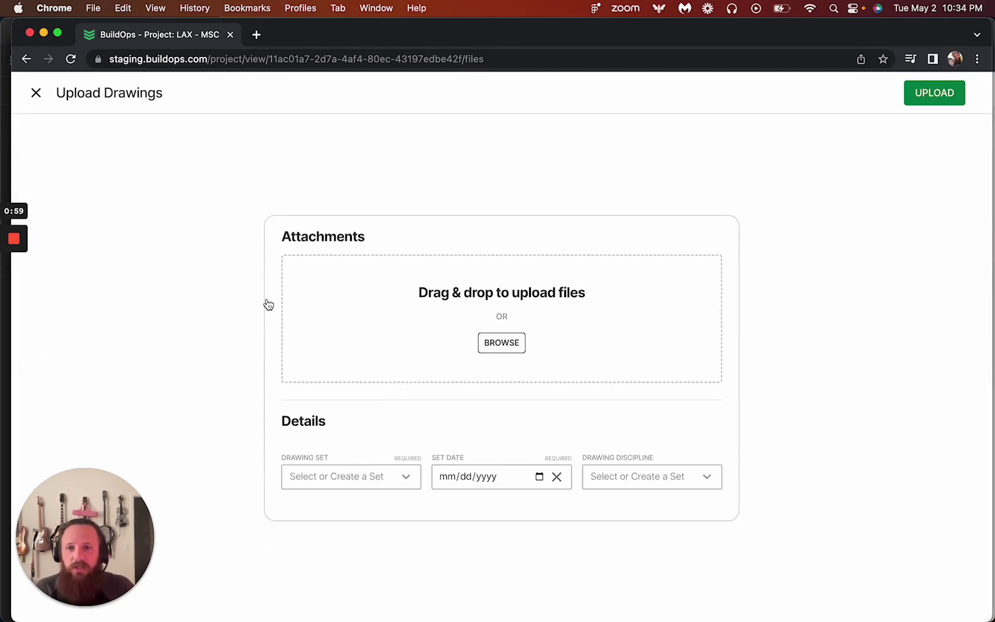
{"action": "scroll", "coordinate": [390, 350], "scroll_direction": "down", "scroll_amount": 15}
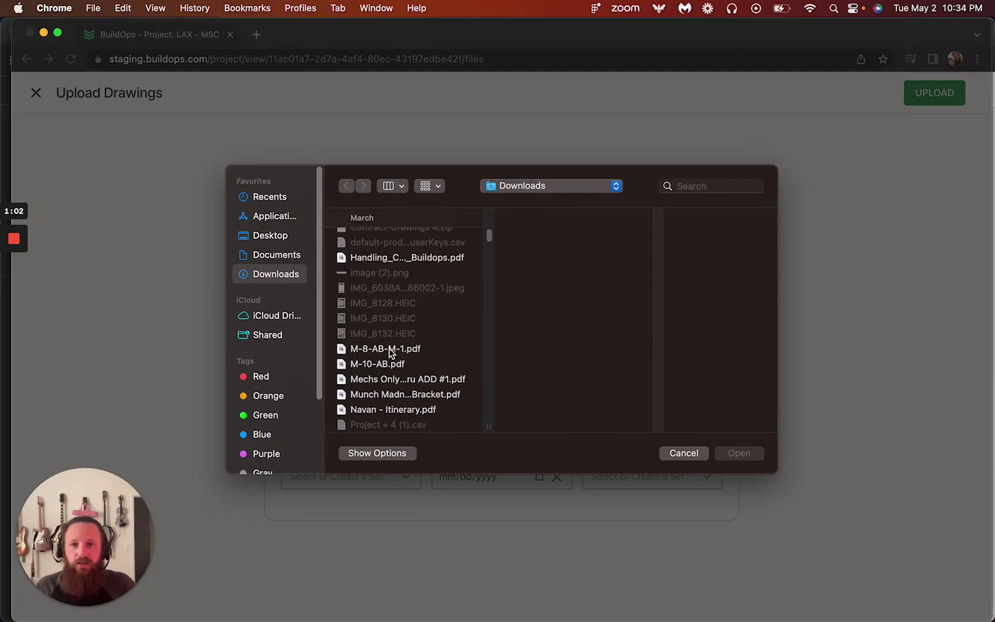
{"action": "left_click", "coordinate": [393, 379]}
{"action": "left_click", "coordinate": [644, 336]}
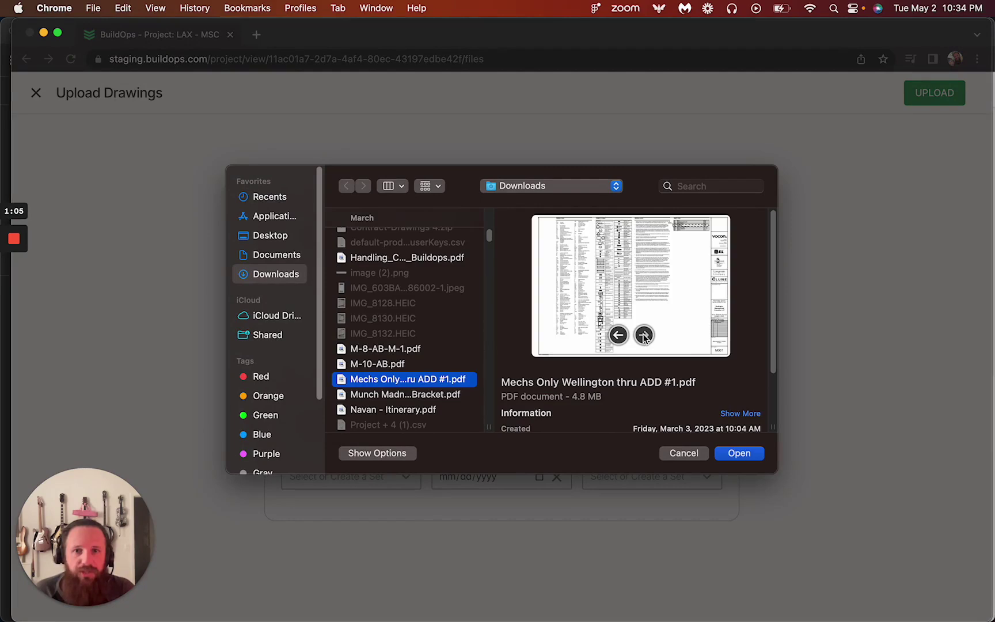
{"action": "left_click", "coordinate": [644, 335]}
{"action": "left_click", "coordinate": [644, 335]}
{"action": "left_click", "coordinate": [644, 335]}
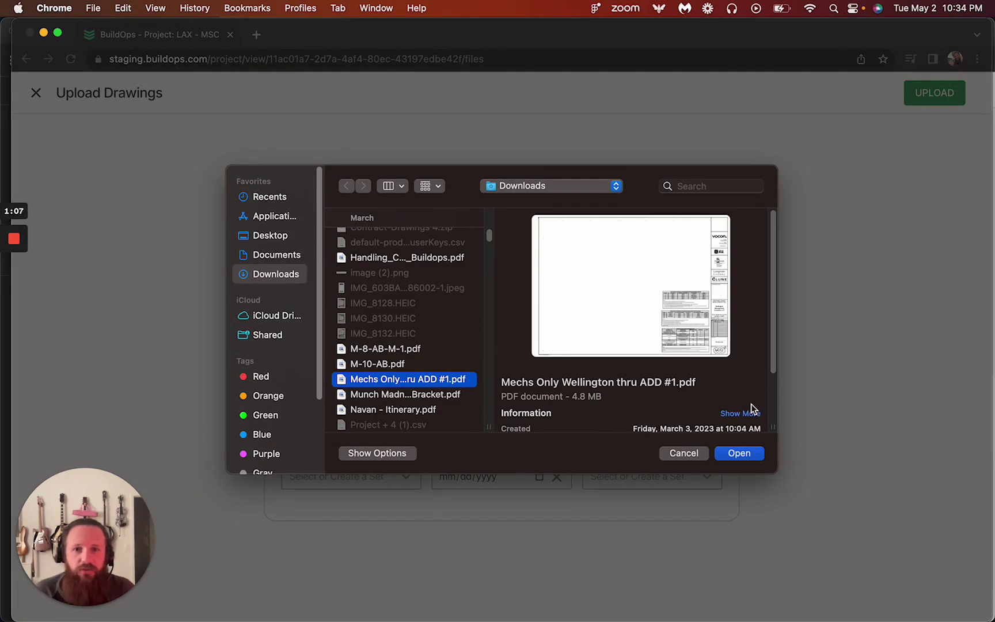
{"action": "left_click", "coordinate": [741, 455]}
- Create a new drawing set named 'Bid Set'
{"action": "scroll", "coordinate": [404, 457], "scroll_direction": "down", "scroll_amount": 1}
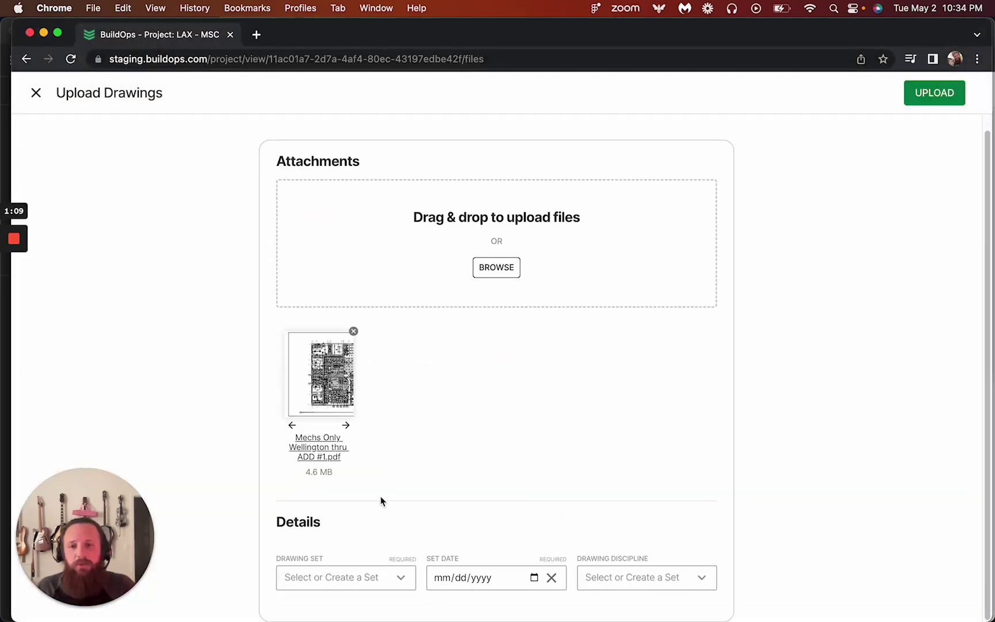
{"action": "left_click", "coordinate": [349, 578]}
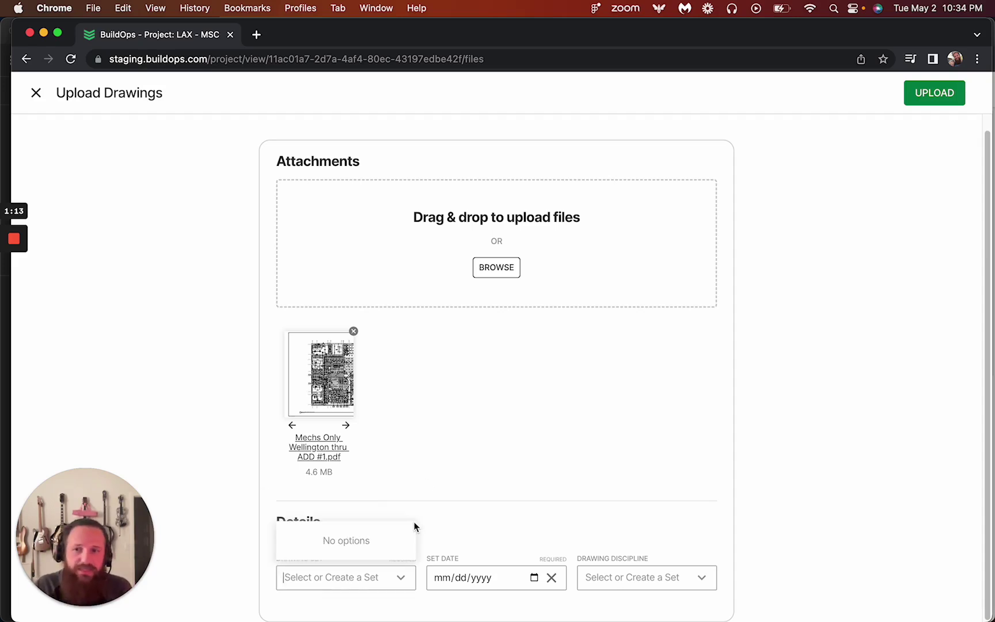
{"action": "type", "text": "Bid SE"}
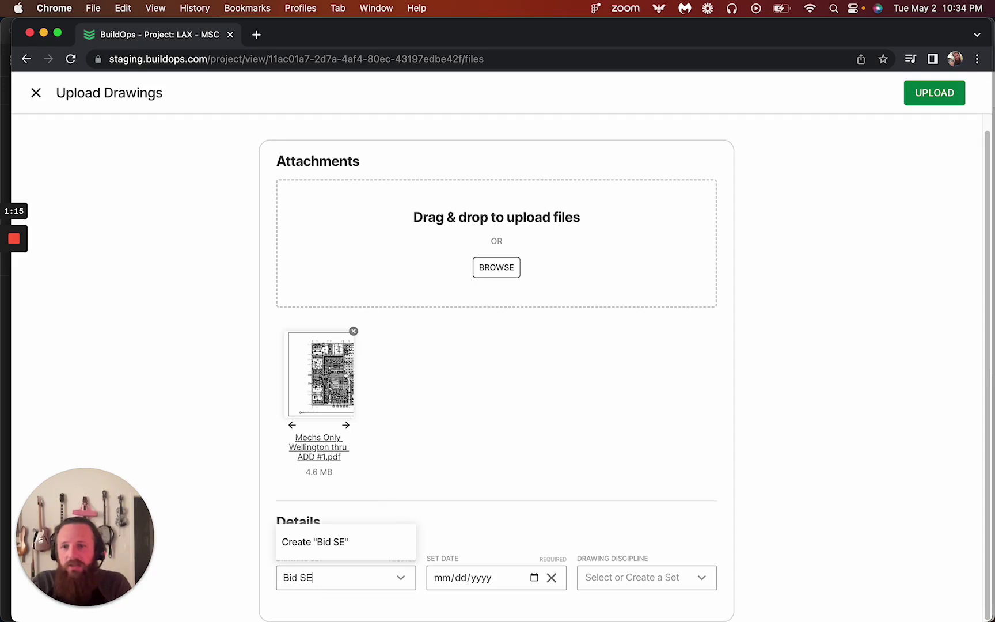
{"action": "key", "text": "BackSpace"}
{"action": "type", "text": "et"}
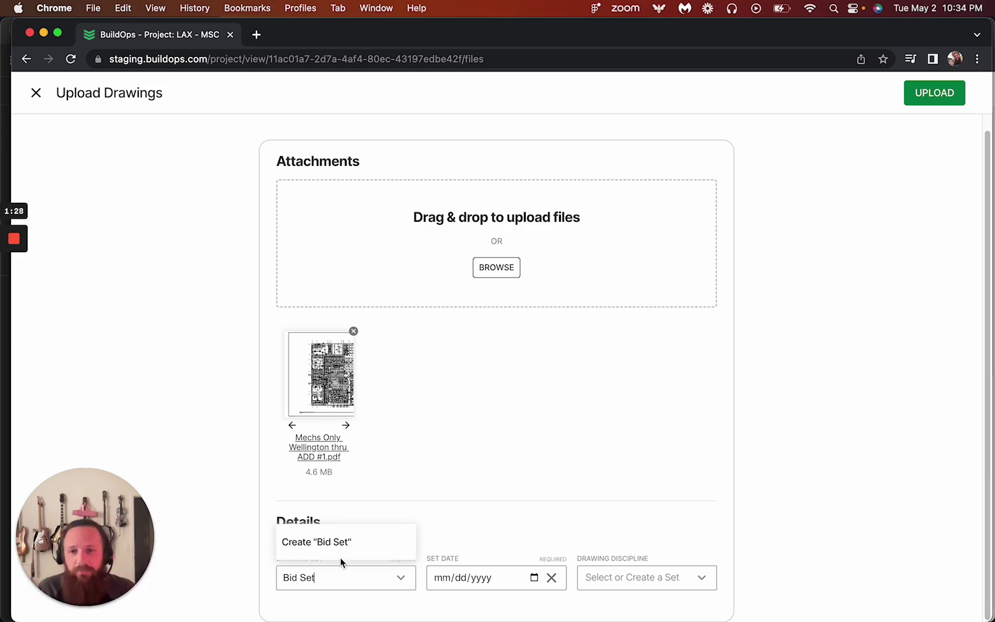
{"action": "left_click", "coordinate": [324, 546]}
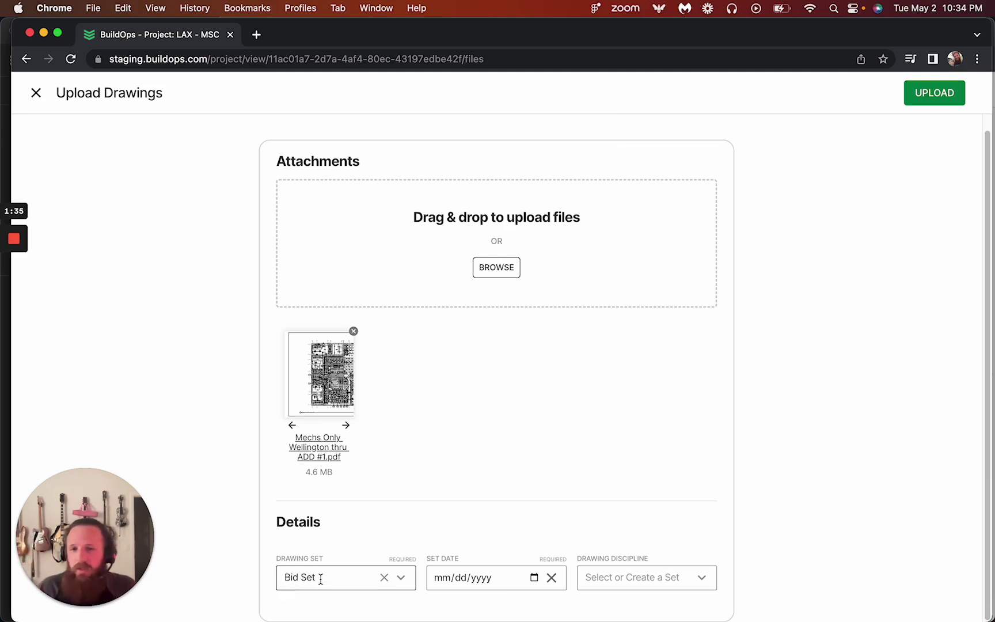
- Set the set date to 04/02/2023
{"action": "left_click", "coordinate": [534, 577]}
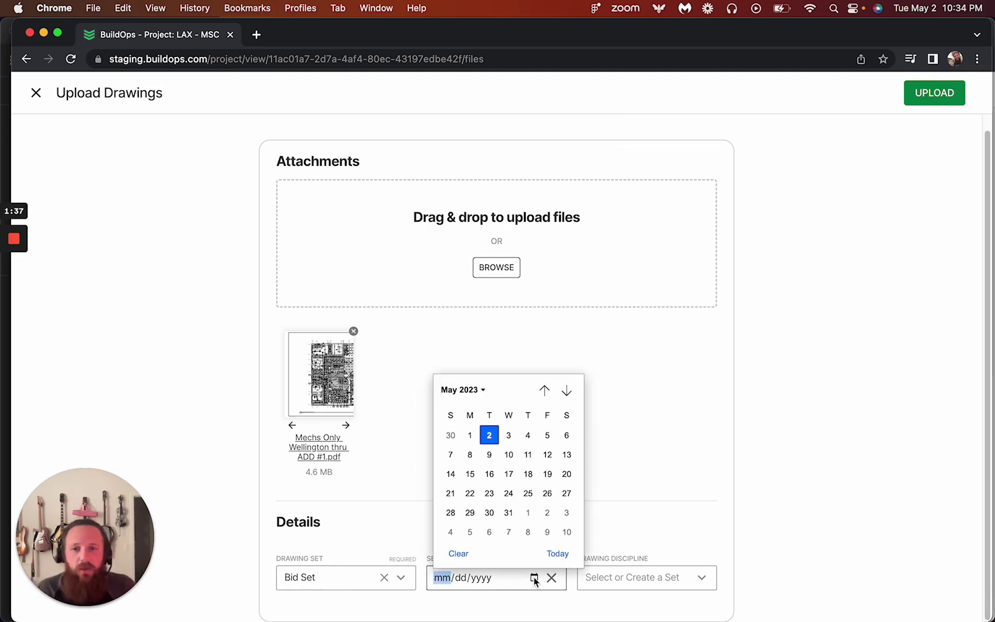
{"action": "left_click", "coordinate": [544, 390]}
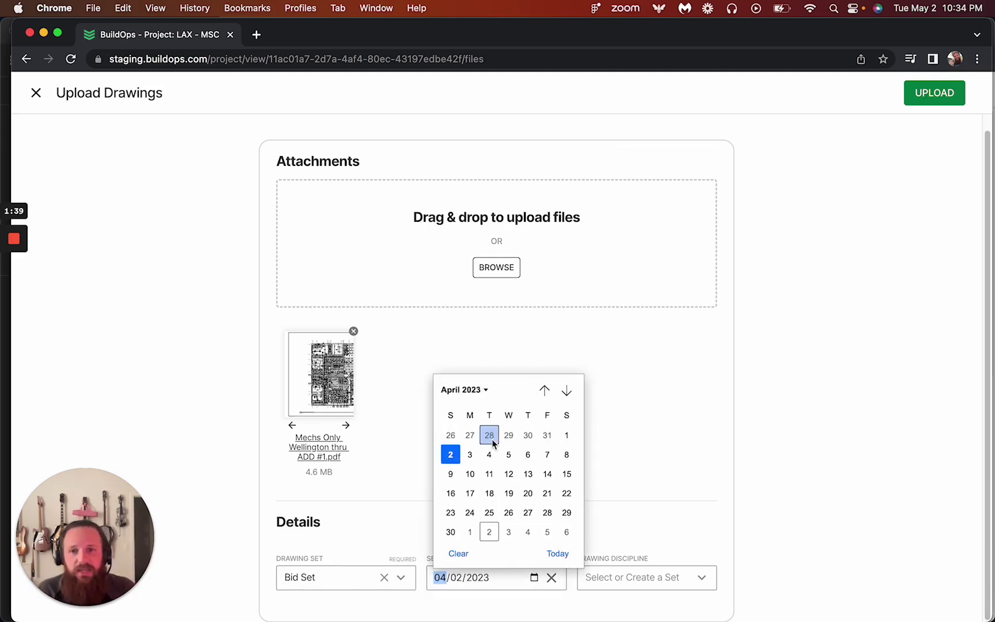
{"action": "left_click", "coordinate": [451, 455]}
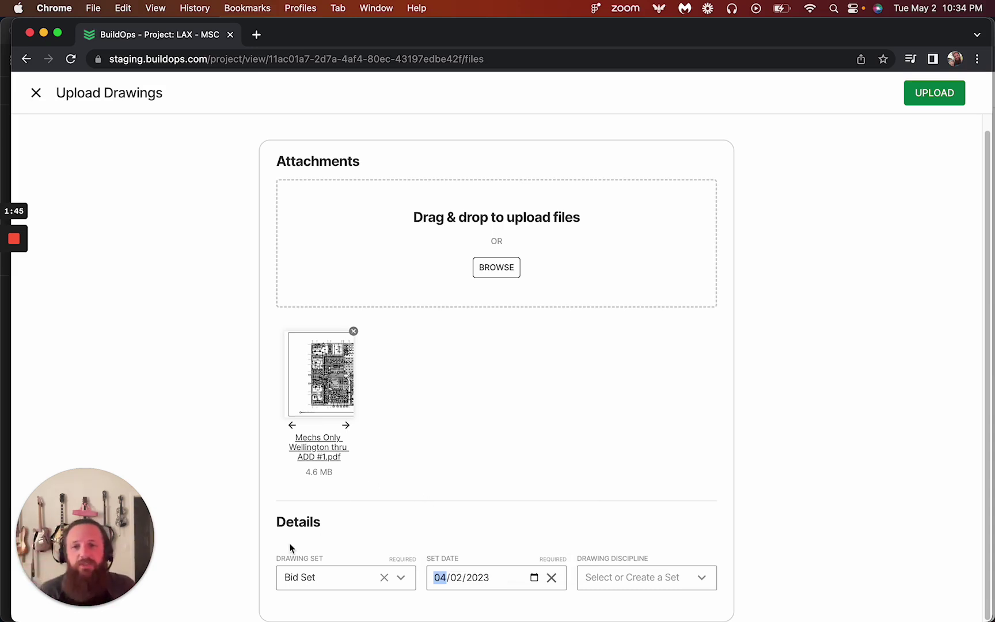
- Create and select the new 'Architectural' drawing discipline
{"action": "left_click", "coordinate": [649, 578]}
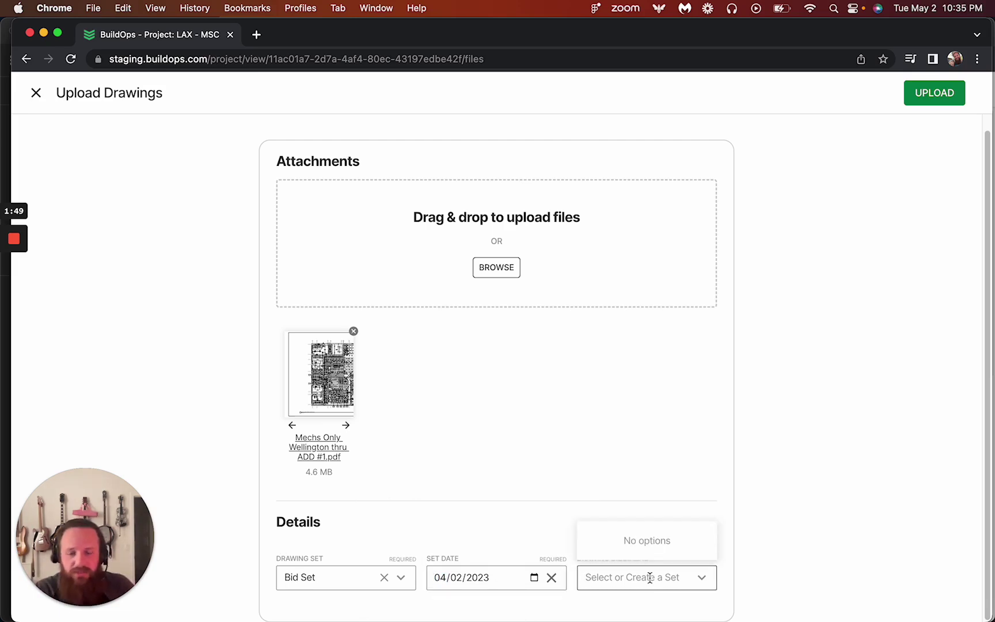
{"action": "type", "text": "Archi"}
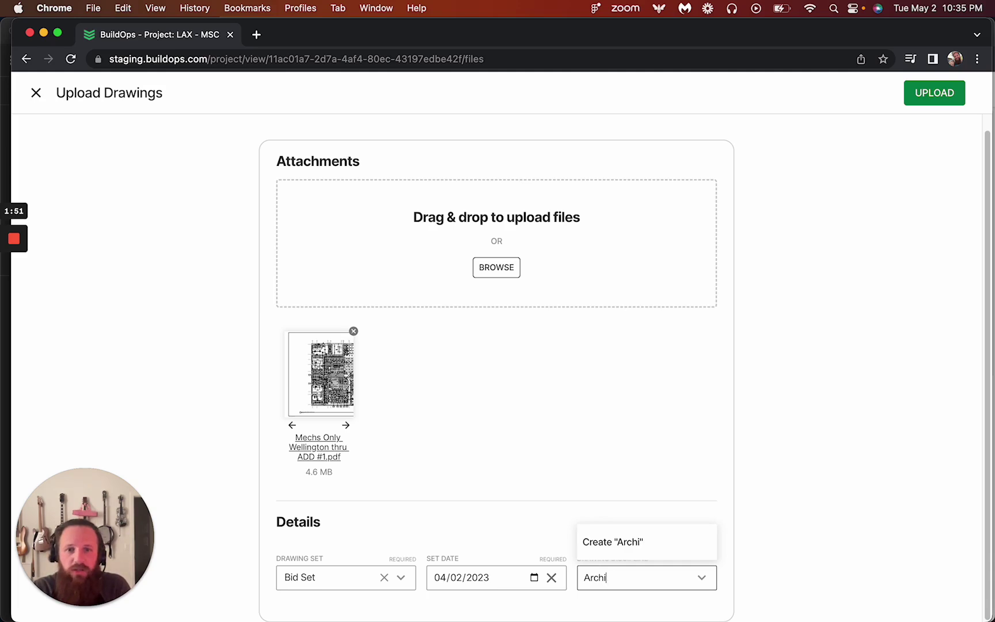
{"action": "type", "text": "tectual"}
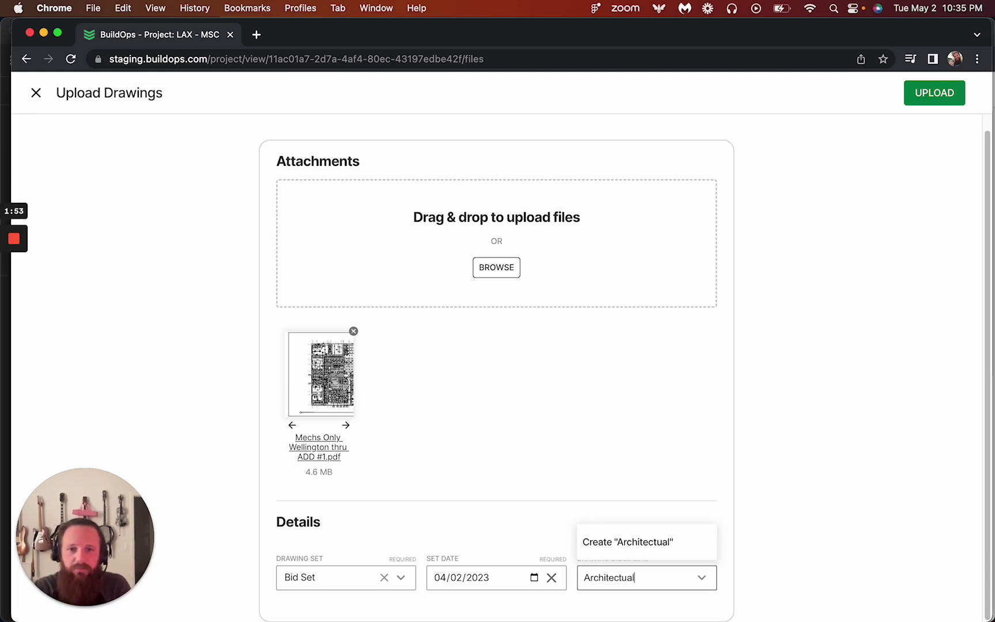
{"action": "key", "text": "BackSpace"}
{"action": "key", "text": "BackSpace"}
{"action": "type", "text": "ral"}
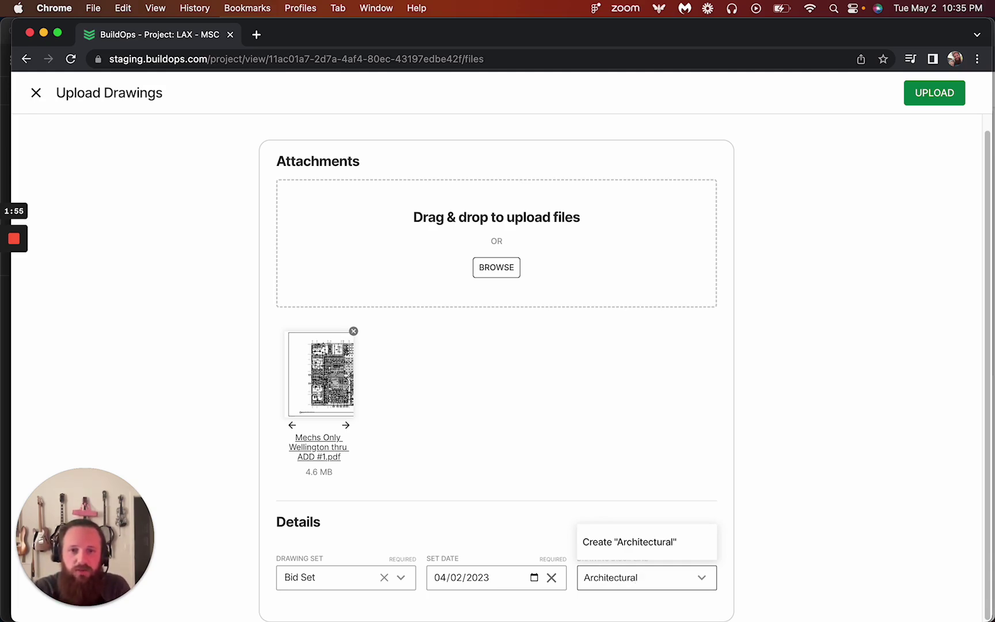
{"action": "left_click", "coordinate": [633, 546]}
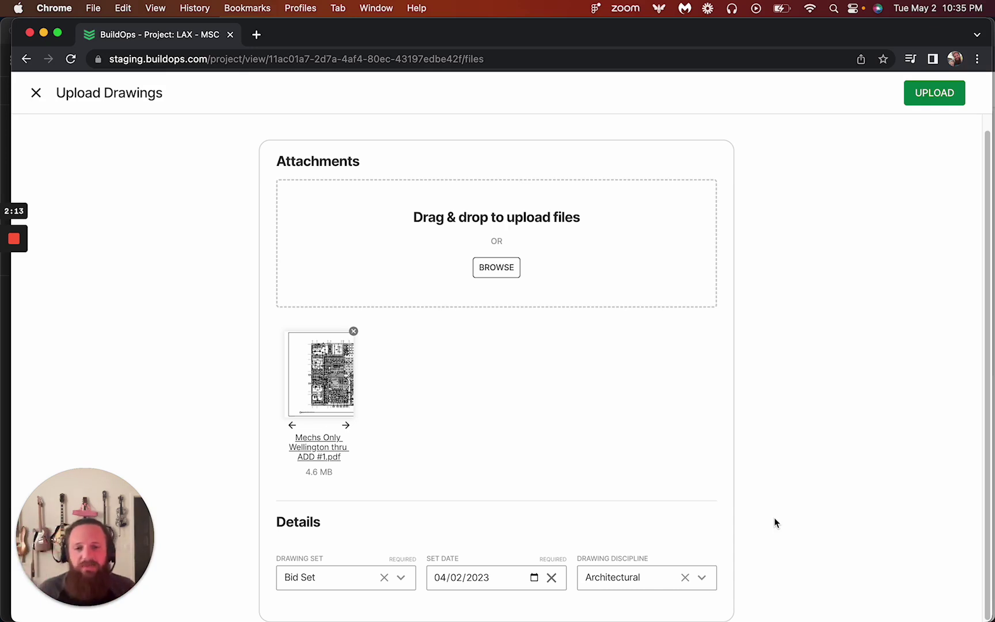
- Submit the upload, then start reviewing the Bid Set's 14 sheets from the Uploads list
{"action": "left_click", "coordinate": [915, 93]}
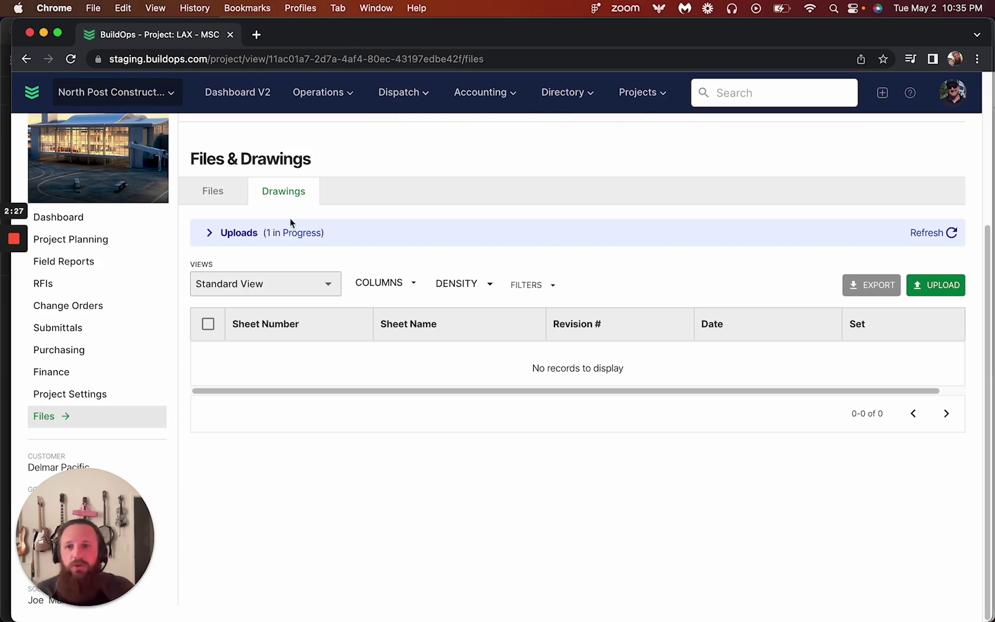
{"action": "left_click", "coordinate": [212, 232]}
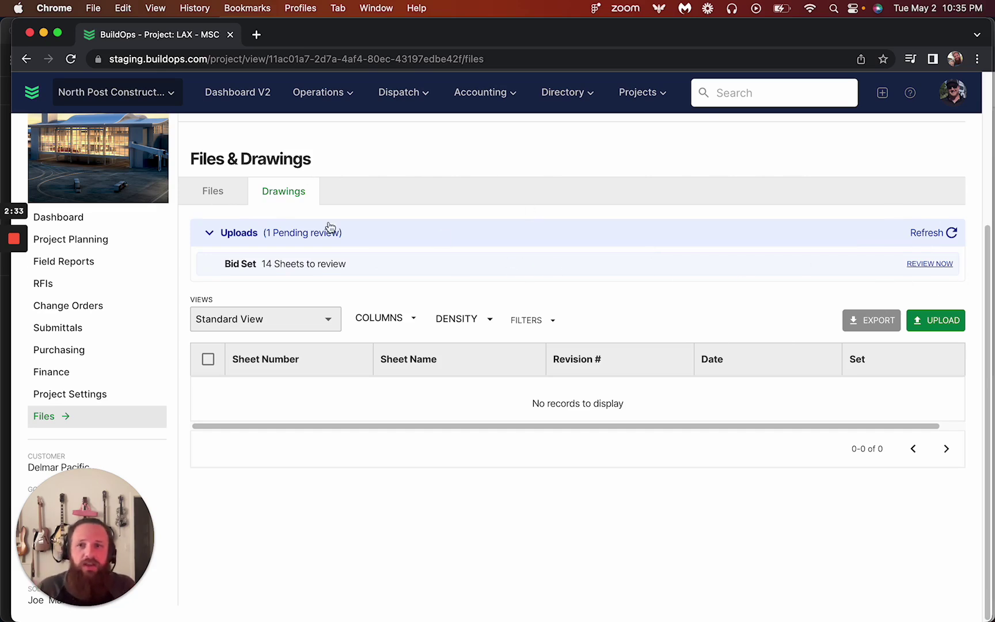
{"action": "left_click", "coordinate": [928, 265]}
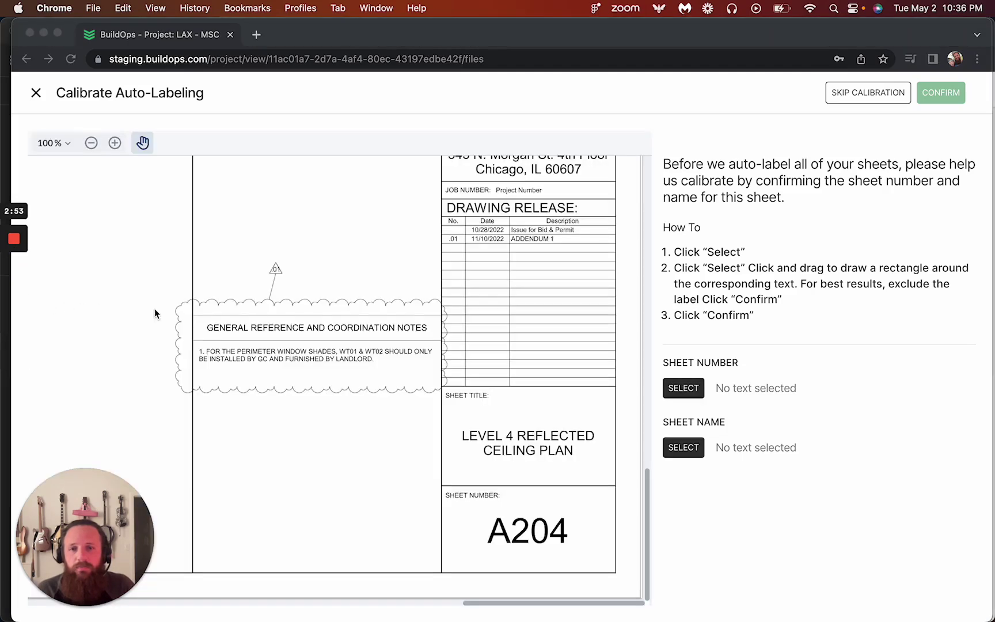
- Calibrate auto-labeling on A204 by boxing the sheet number and the name LEVEL 4 REFLECTED CEILING PLAN
{"action": "left_click", "coordinate": [683, 389]}
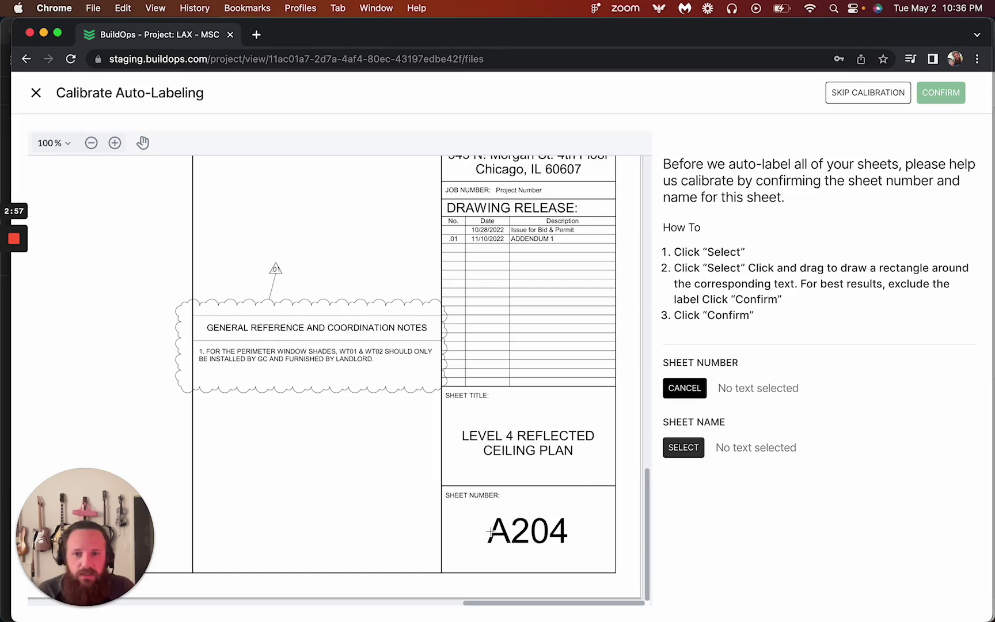
{"action": "left_click_drag", "start_coordinate": [490, 531], "coordinate": [586, 559]}
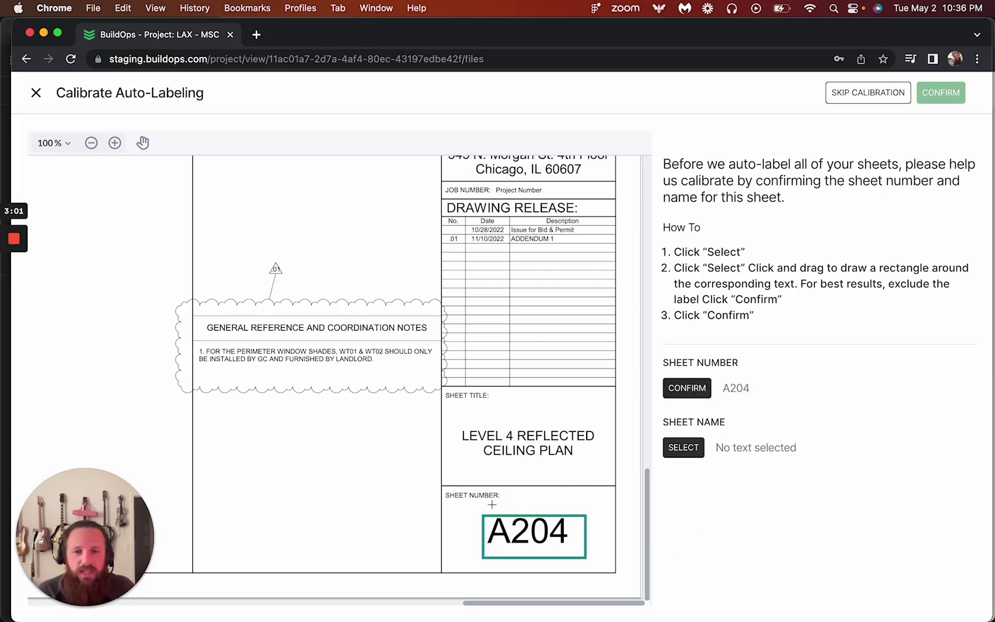
{"action": "left_click_drag", "start_coordinate": [451, 500], "coordinate": [613, 570]}
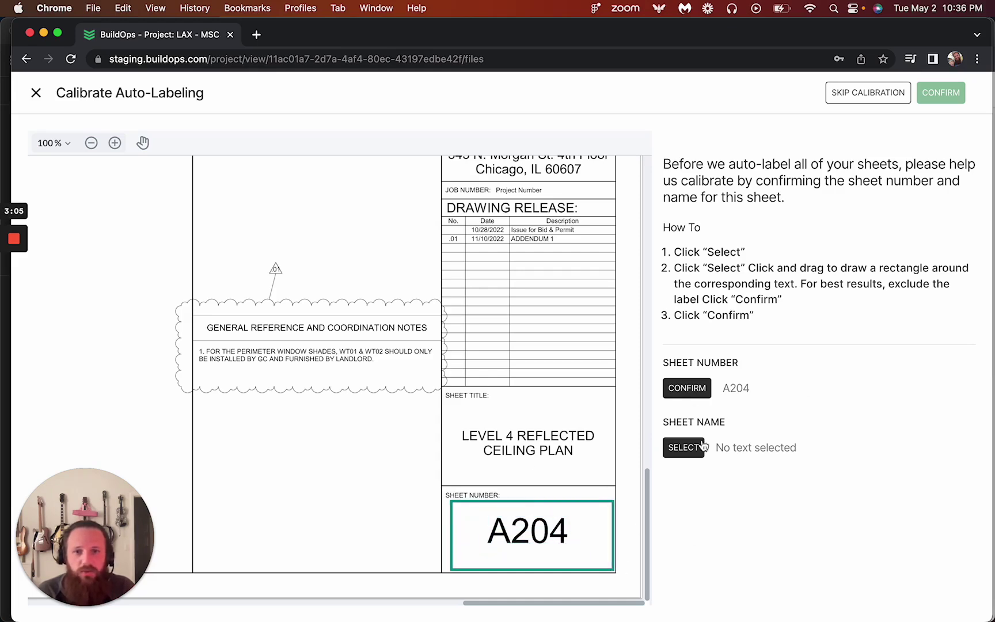
{"action": "left_click", "coordinate": [684, 448]}
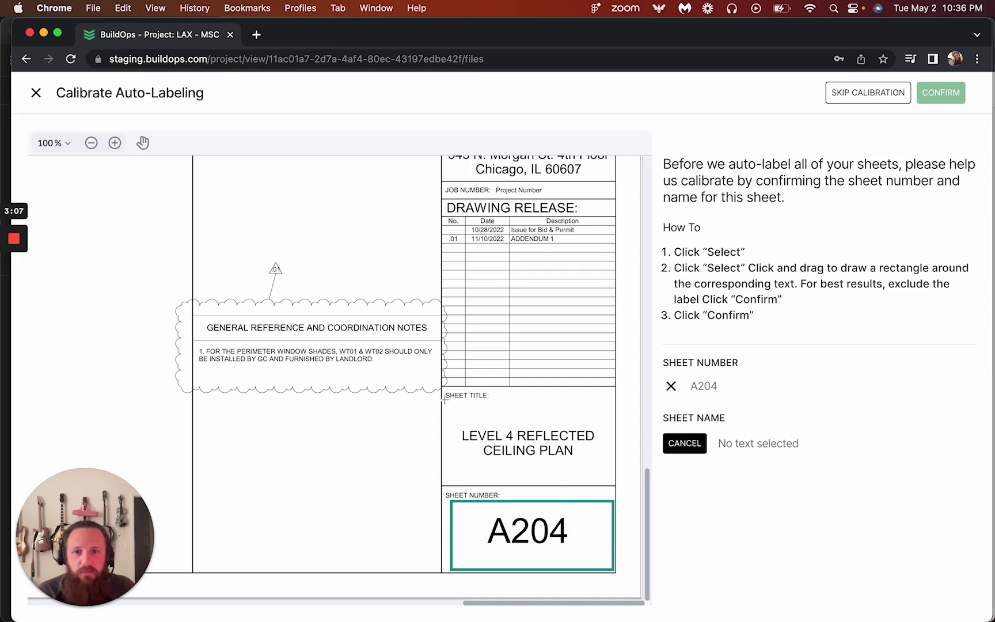
{"action": "left_click_drag", "start_coordinate": [444, 398], "coordinate": [614, 482]}
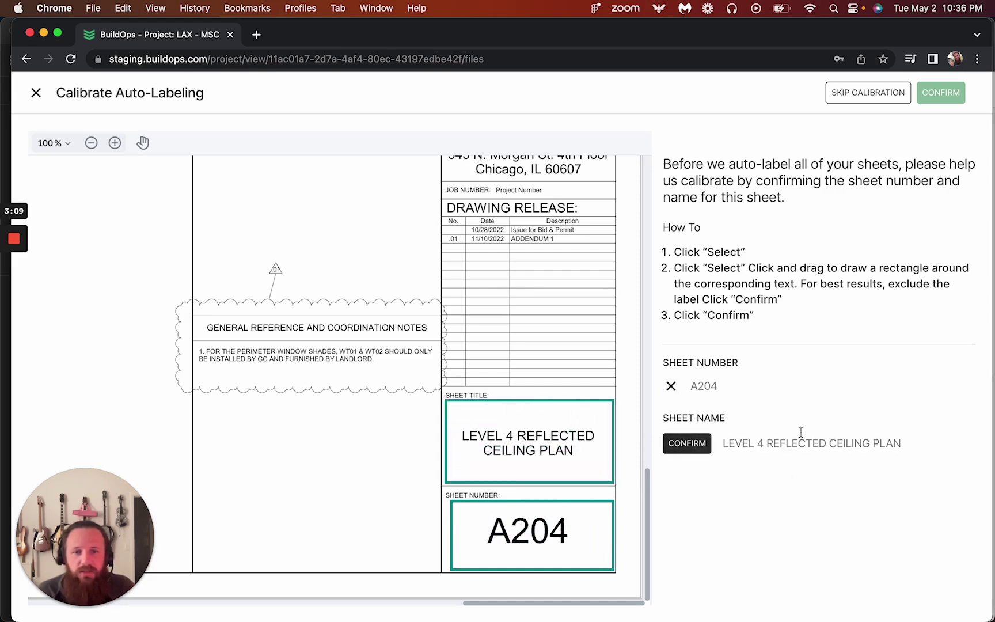
{"action": "left_click", "coordinate": [686, 445]}
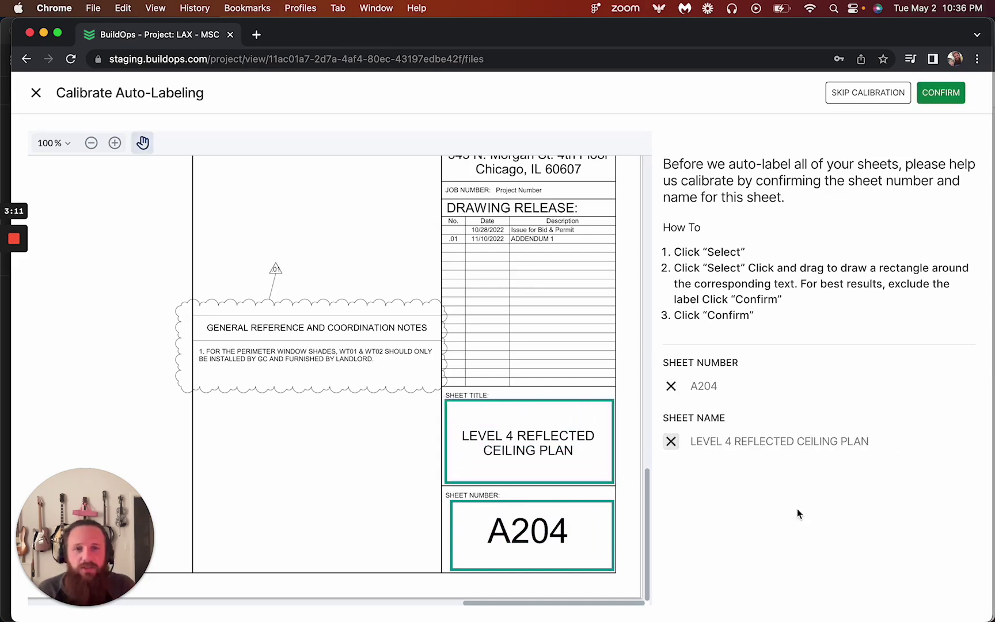
{"action": "left_click", "coordinate": [933, 94]}
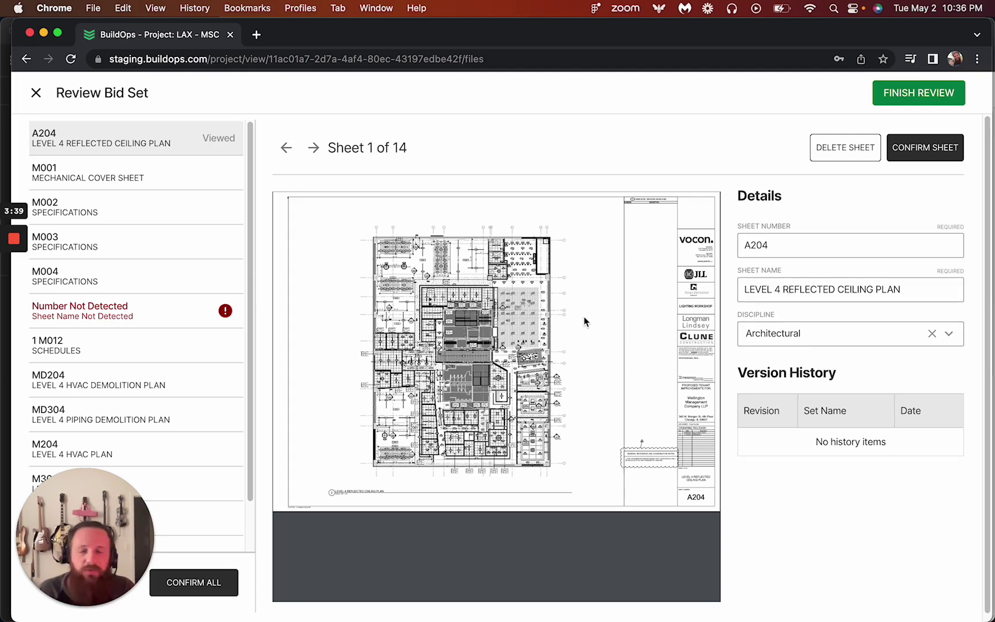
- Confirm sheet A204 and delete sheet M001 from the set
{"action": "left_click", "coordinate": [947, 151]}
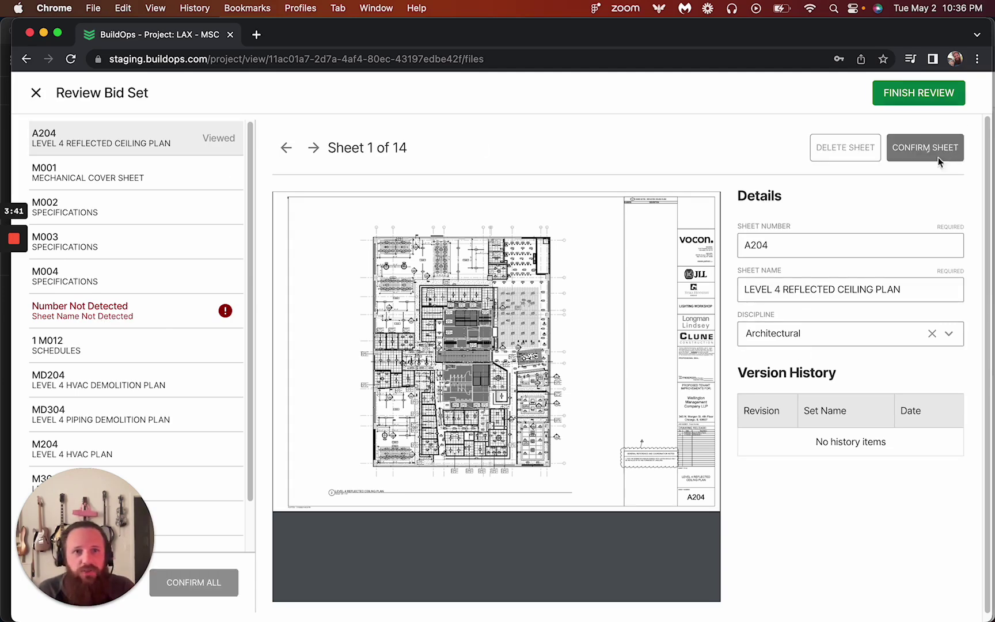
{"action": "left_click", "coordinate": [139, 189]}
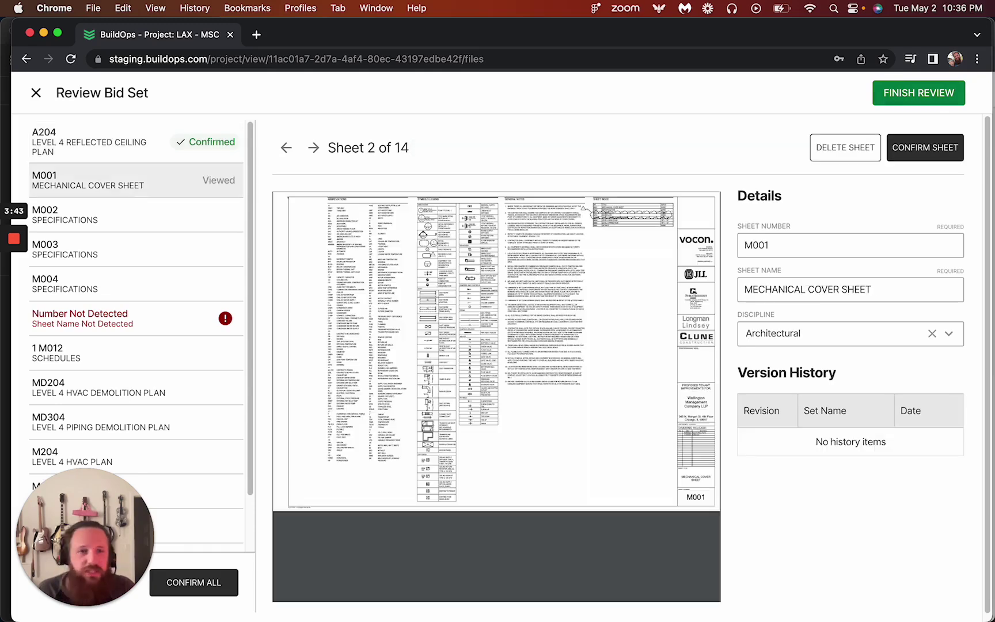
{"action": "left_click", "coordinate": [845, 148]}
{"action": "left_click", "coordinate": [556, 413]}
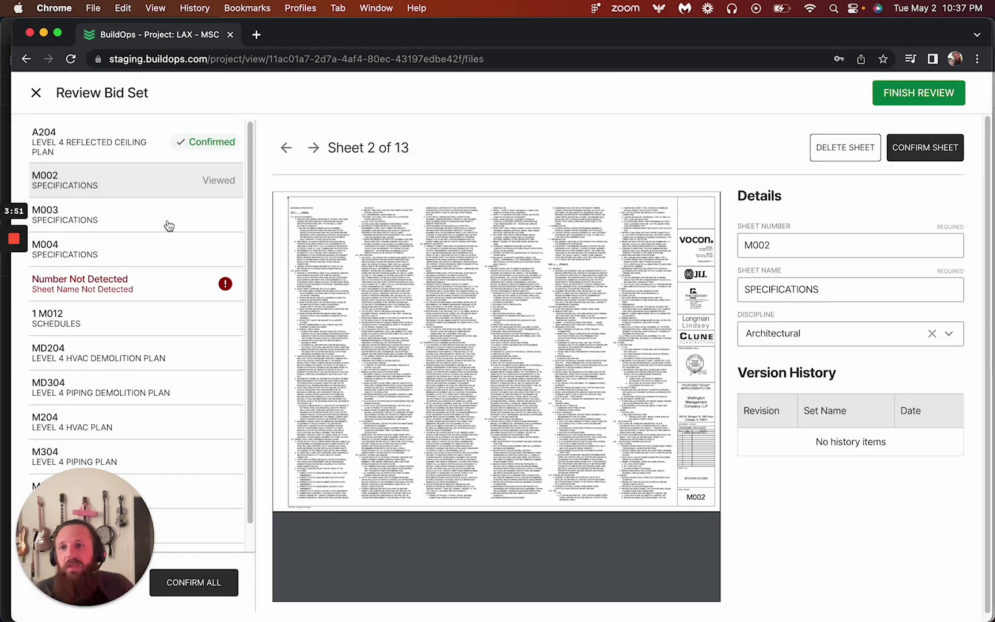
- Give the undetected sheet number M011 and name 'Schedules', and confirm it
{"action": "left_click", "coordinate": [166, 291]}
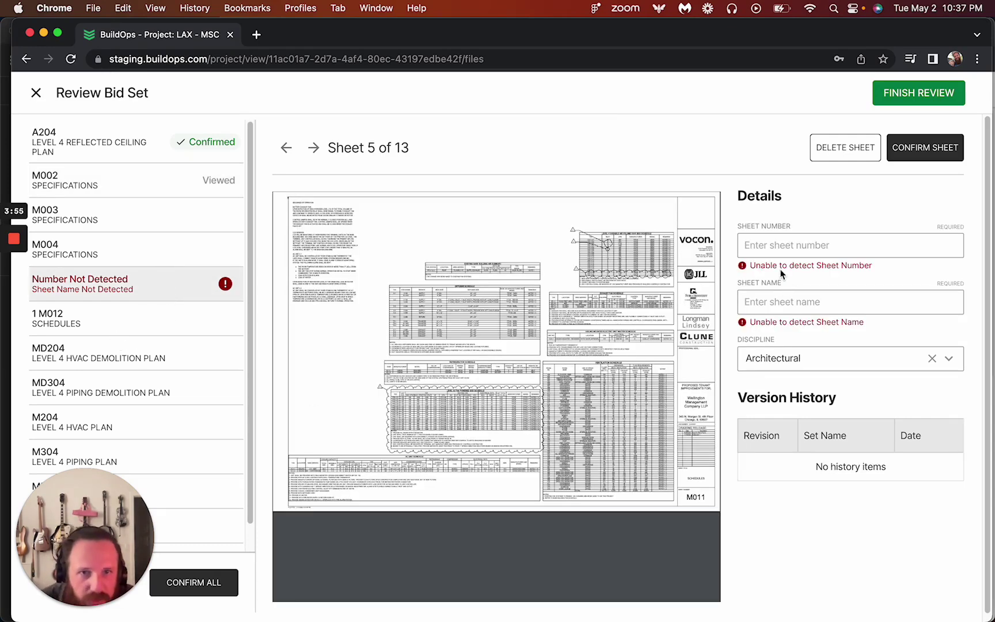
{"action": "left_click", "coordinate": [780, 247]}
{"action": "type", "text": "M011"}
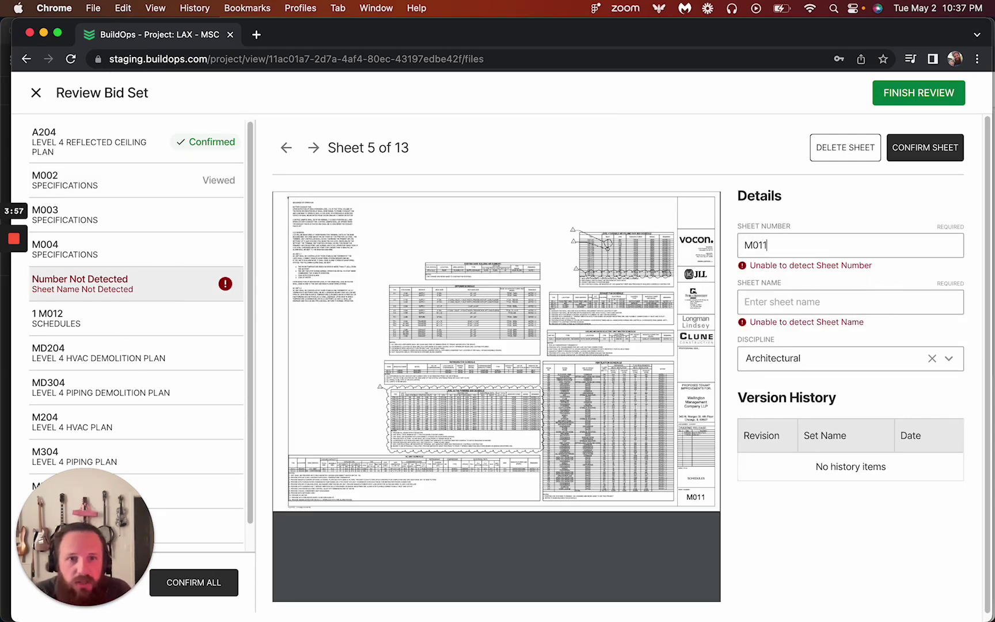
{"action": "left_click", "coordinate": [818, 300]}
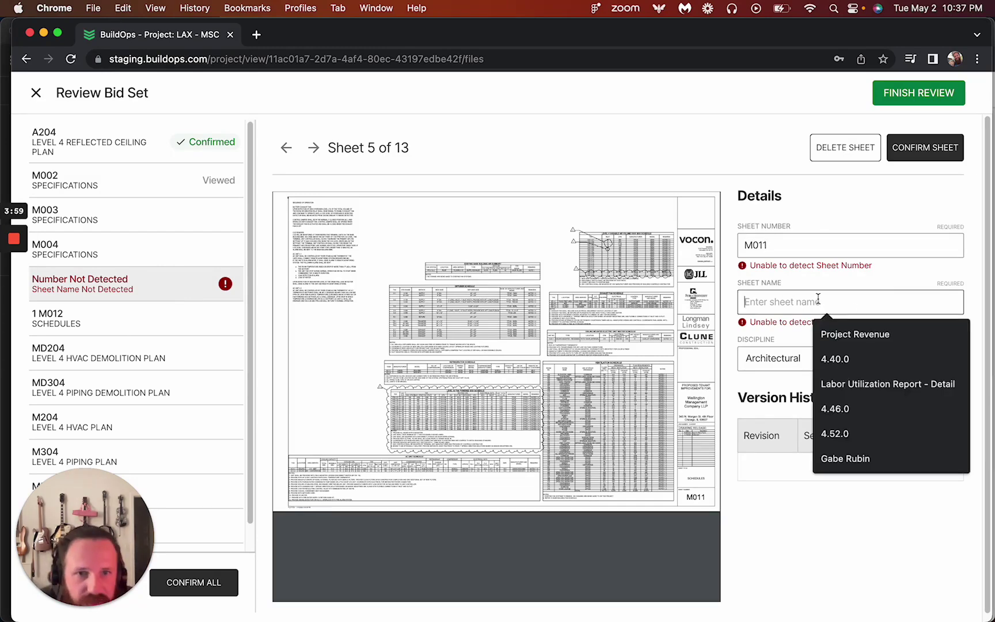
{"action": "type", "text": "Sched"}
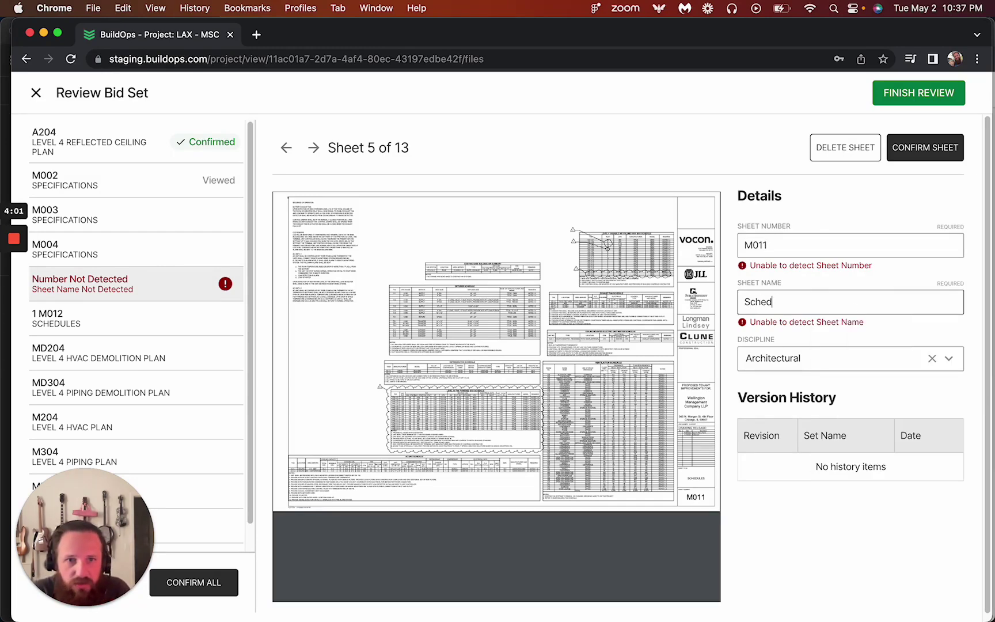
{"action": "type", "text": "ules"}
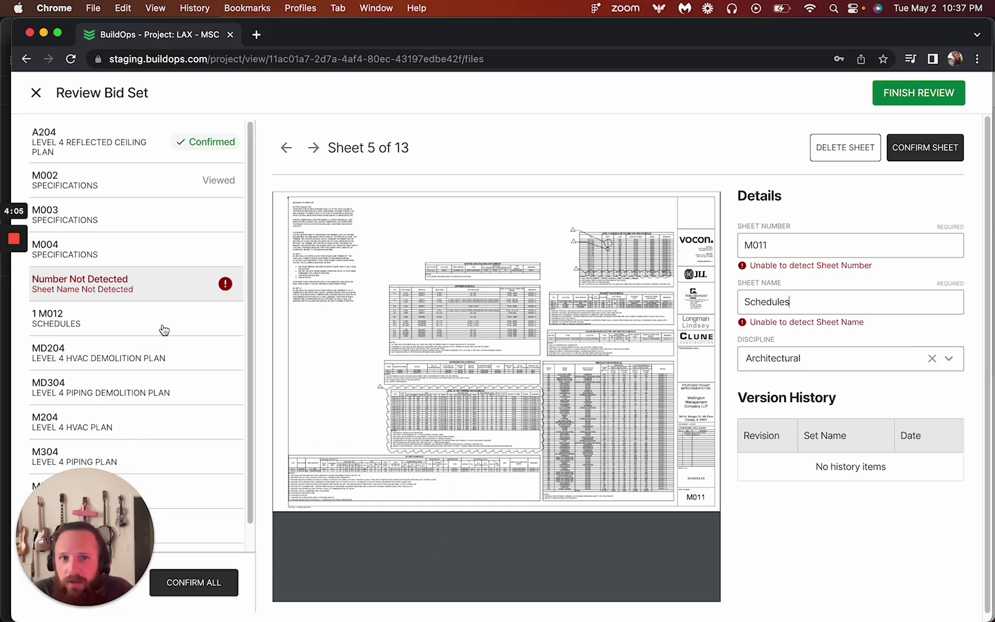
{"action": "left_click", "coordinate": [951, 145]}
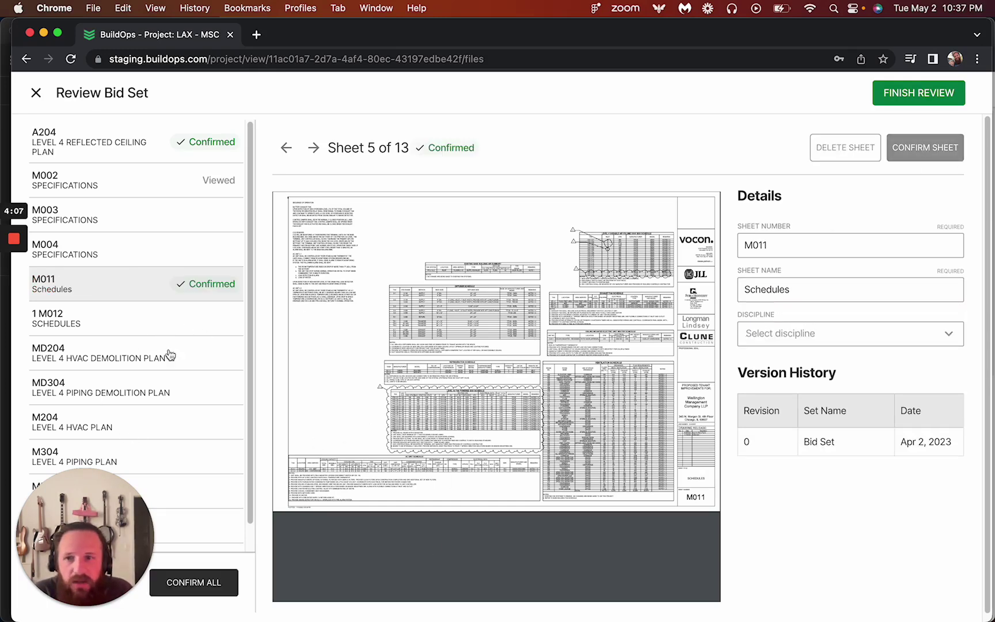
- Correct sheet '1 M012' to M012 and confirm it
{"action": "left_click", "coordinate": [113, 333]}
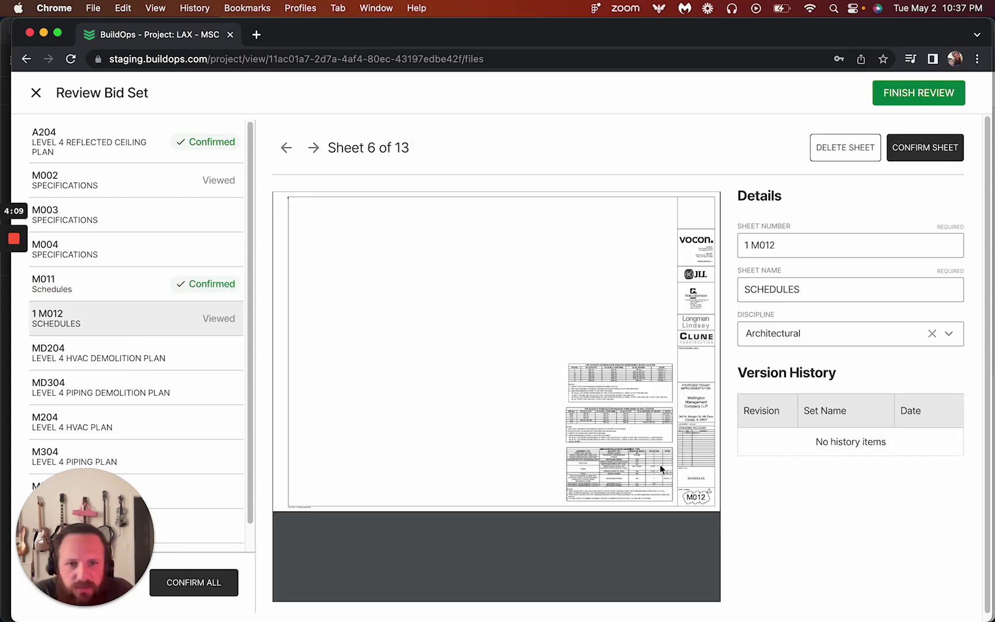
{"action": "left_click", "coordinate": [751, 245]}
{"action": "key", "text": "BackSpace"}
{"action": "key", "text": "BackSpace"}
{"action": "left_click", "coordinate": [795, 288]}
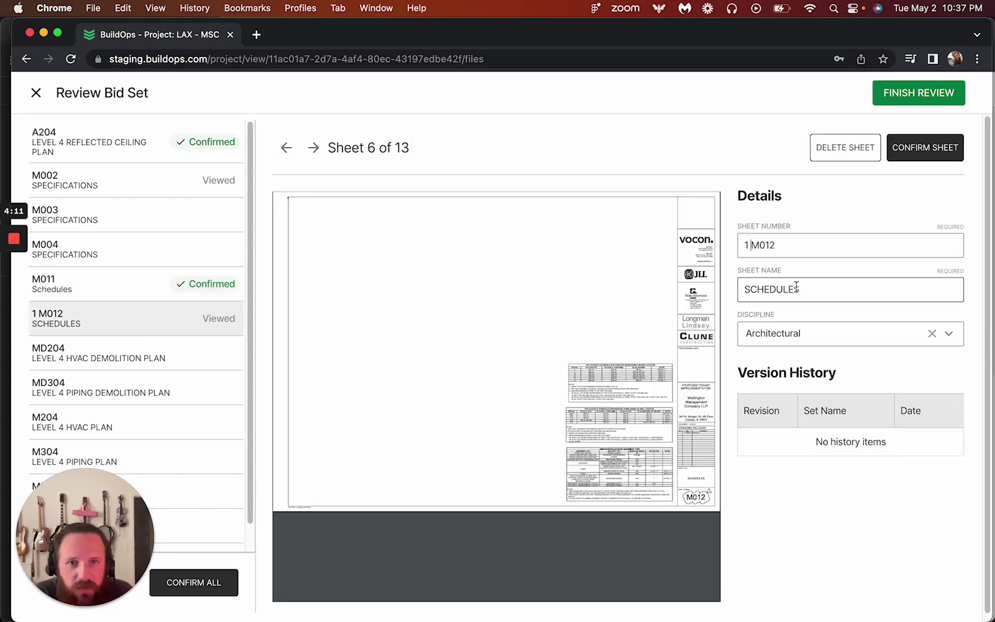
{"action": "left_click", "coordinate": [930, 153]}
- Confirm all remaining sheets and finish the review
{"action": "scroll", "coordinate": [119, 362], "scroll_direction": "down", "scroll_amount": 1}
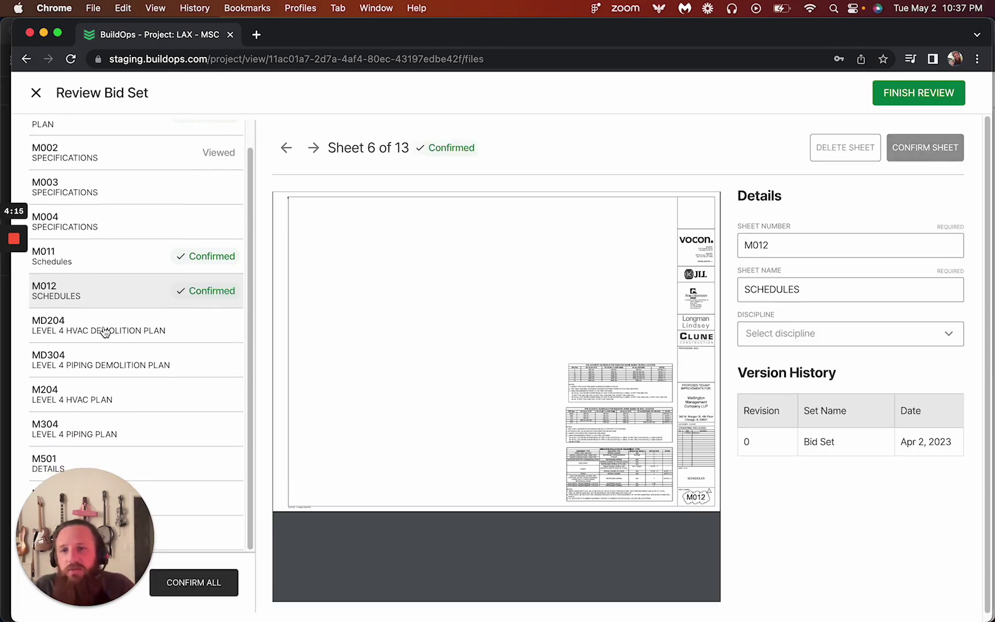
{"action": "left_click", "coordinate": [108, 341]}
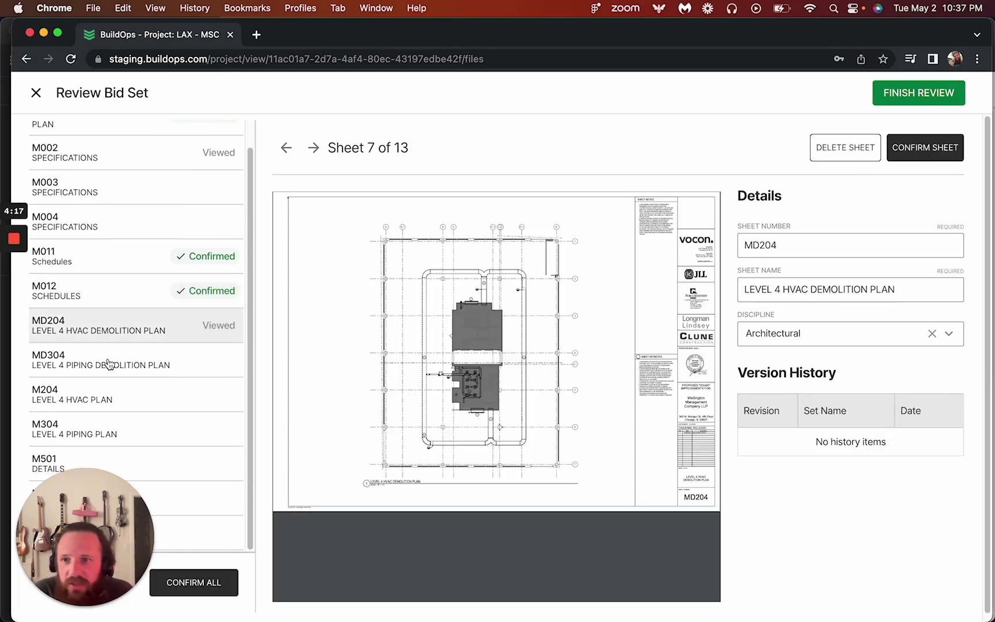
{"action": "scroll", "coordinate": [138, 473], "scroll_direction": "down", "scroll_amount": 1}
{"action": "left_click", "coordinate": [199, 590]}
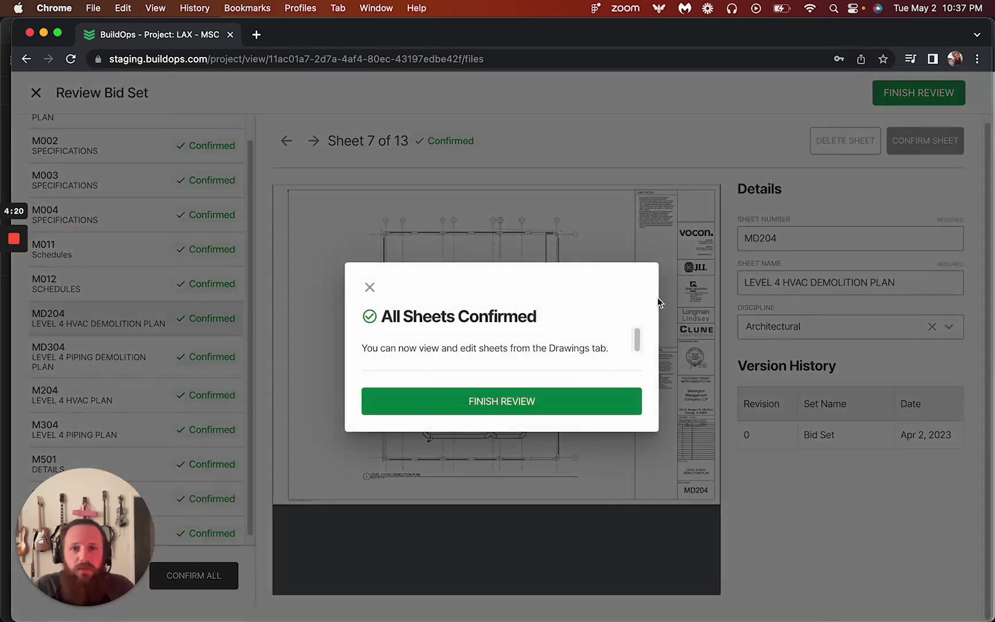
{"action": "left_click", "coordinate": [520, 406]}
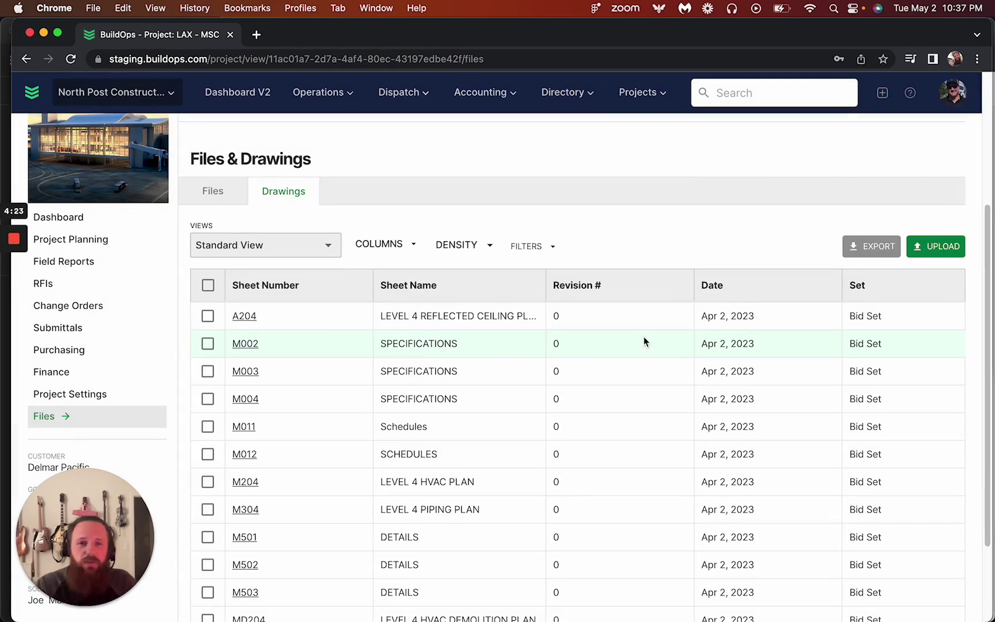
{"action": "scroll", "coordinate": [767, 356], "scroll_direction": "down", "scroll_amount": 4}
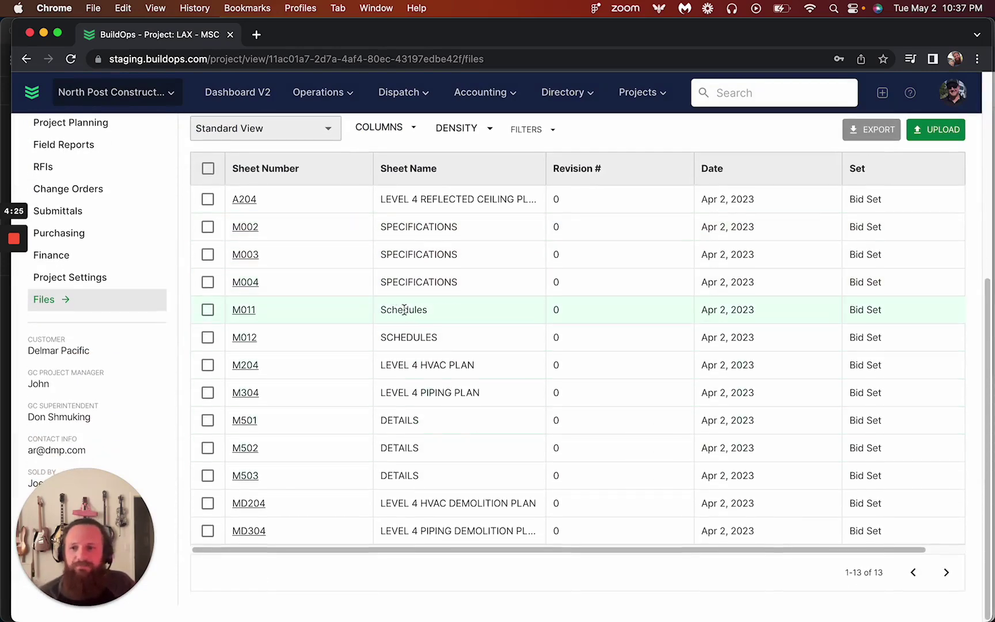
- Open drawing A204 and look through its revision list, sheet list and revision options
{"action": "left_click", "coordinate": [248, 202]}
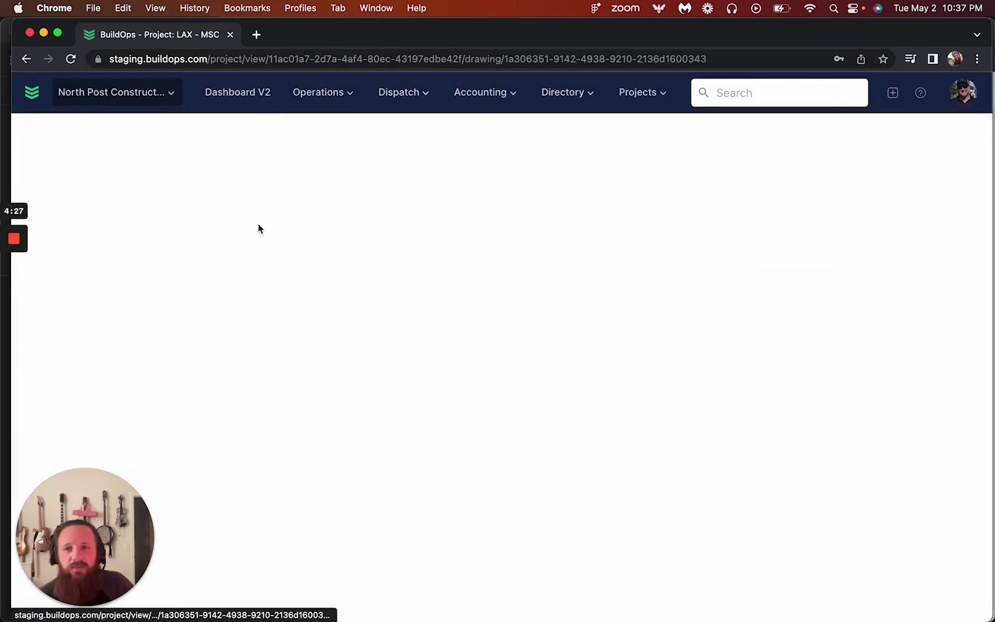
{"action": "scroll", "coordinate": [567, 424], "scroll_direction": "down", "scroll_amount": 5}
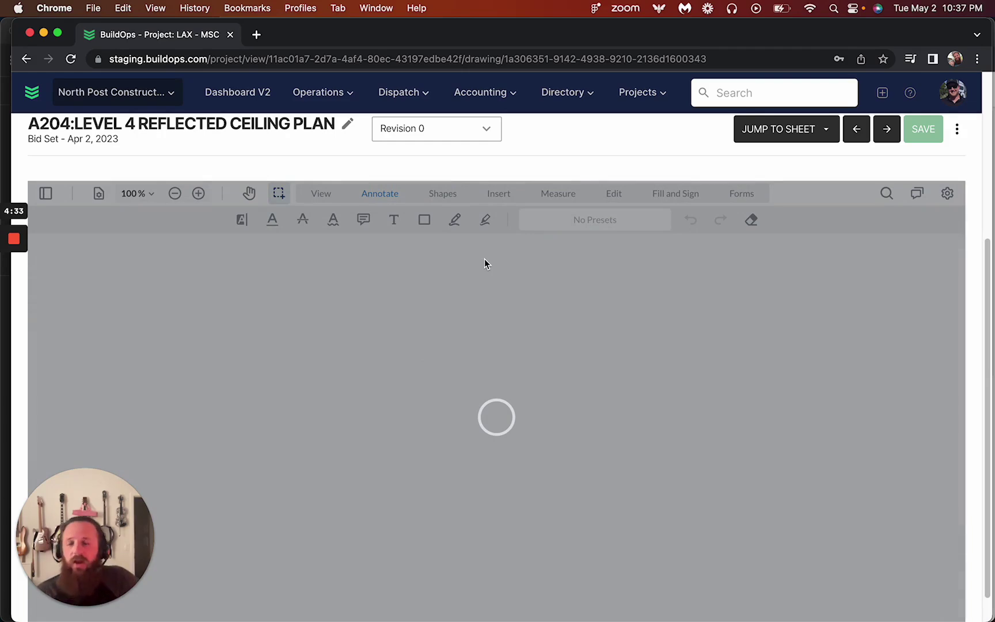
{"action": "scroll", "coordinate": [518, 323], "scroll_direction": "up", "scroll_amount": 2}
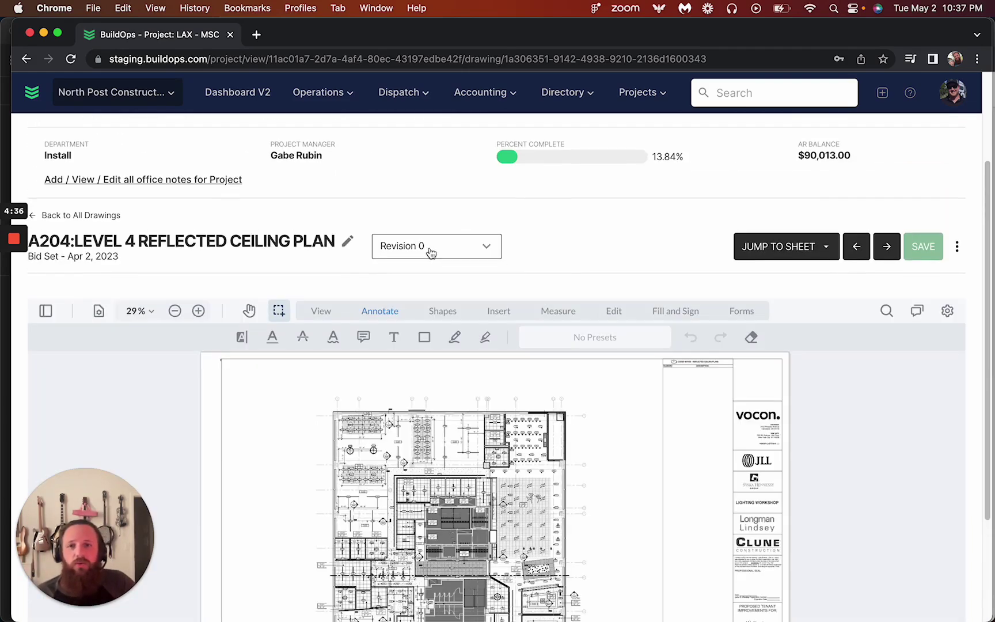
{"action": "left_click", "coordinate": [430, 247]}
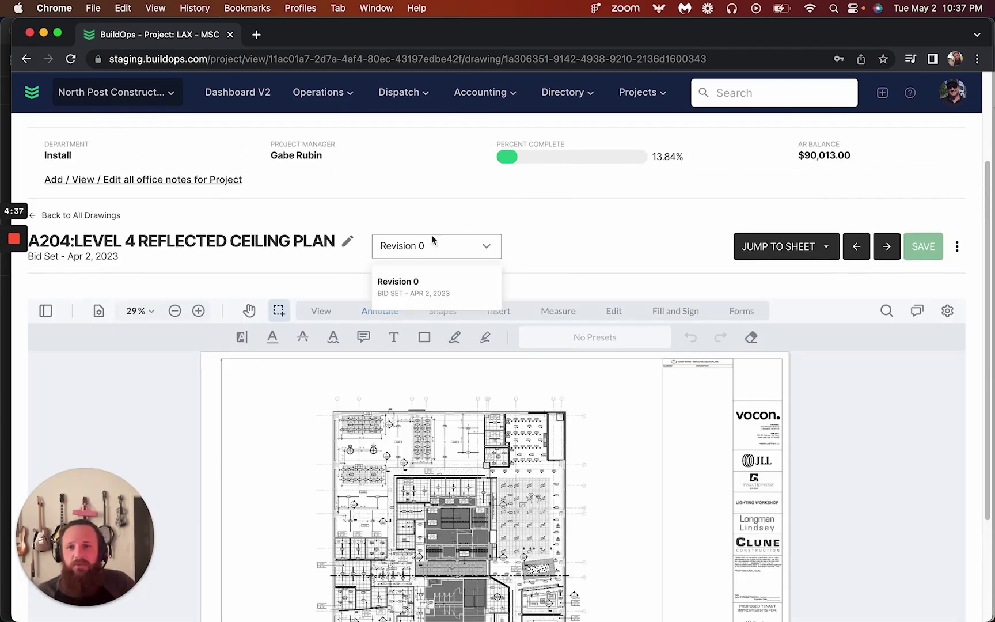
{"action": "left_click", "coordinate": [581, 271]}
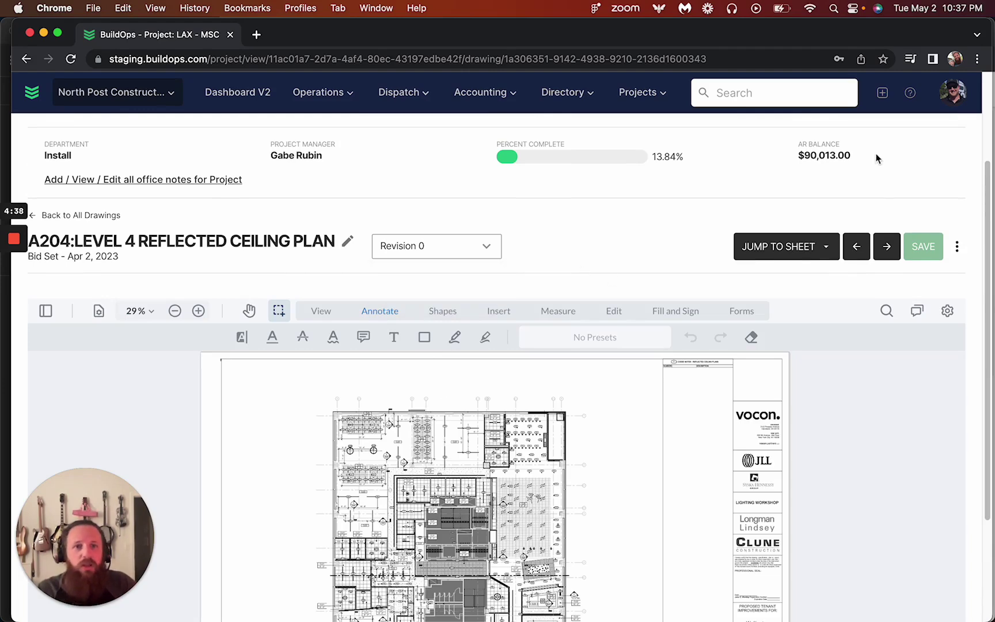
{"action": "left_click", "coordinate": [791, 256]}
{"action": "left_click", "coordinate": [658, 249]}
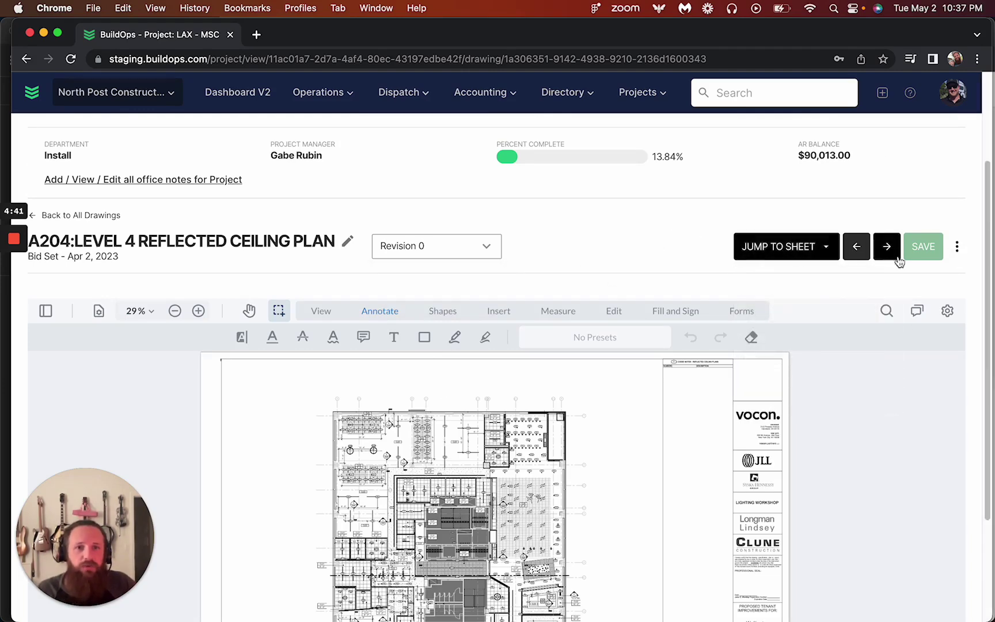
{"action": "scroll", "coordinate": [716, 387], "scroll_direction": "down", "scroll_amount": 5}
{"action": "scroll", "coordinate": [879, 225], "scroll_direction": "up", "scroll_amount": 2}
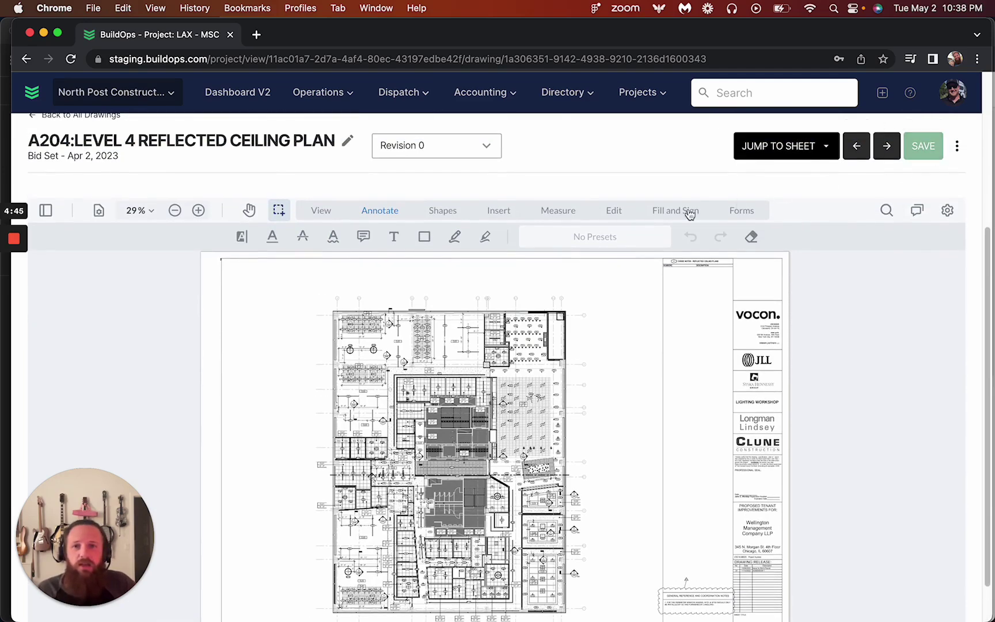
{"action": "left_click", "coordinate": [957, 147]}
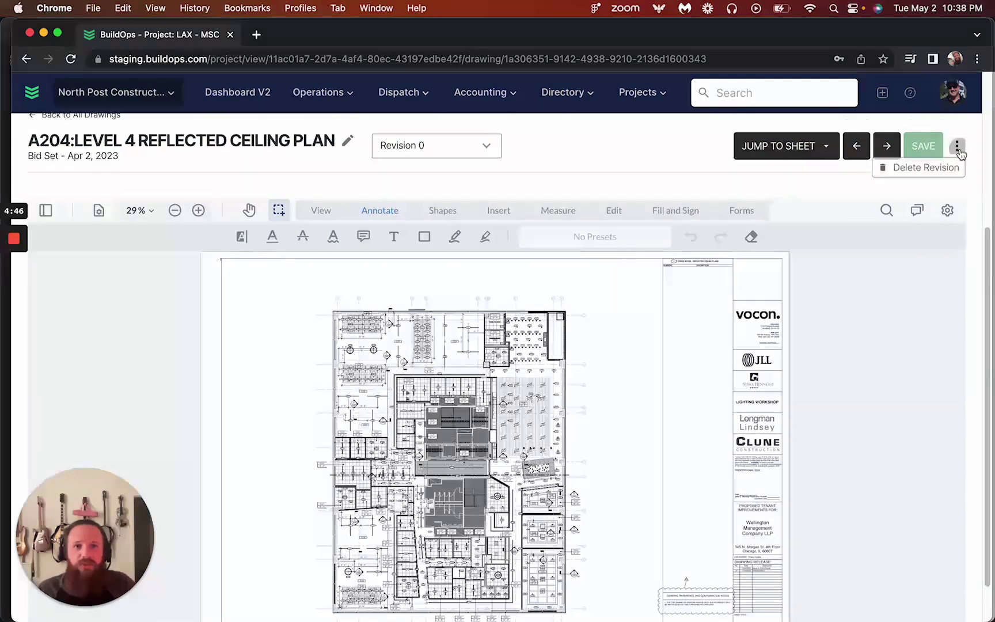
{"action": "left_click", "coordinate": [550, 140]}
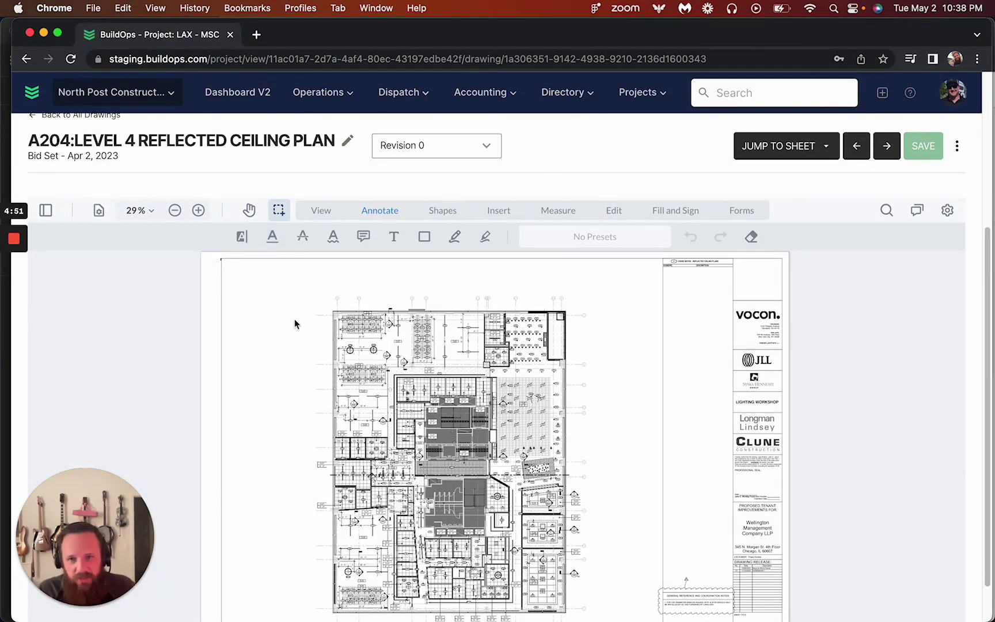
- Draw a red freehand highlighter circle around the top of the plan and save it
{"action": "left_click", "coordinate": [485, 237]}
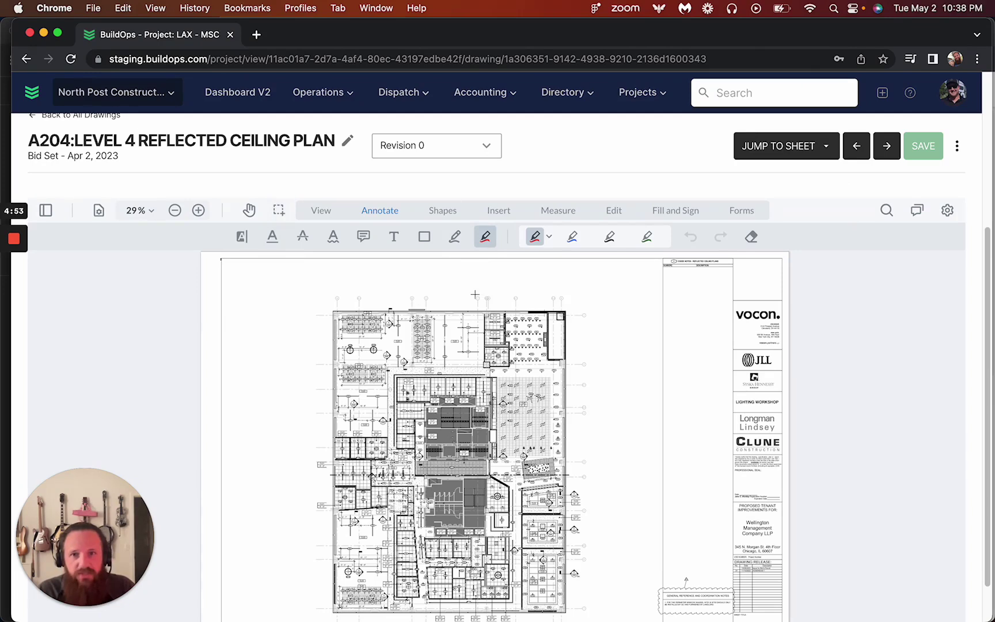
{"action": "mouse_move", "coordinate": [387, 280]}
{"action": "left_mouse_down"}
{"action": "mouse_move", "coordinate": [403, 316]}
{"action": "mouse_move", "coordinate": [403, 276]}
{"action": "left_mouse_up"}
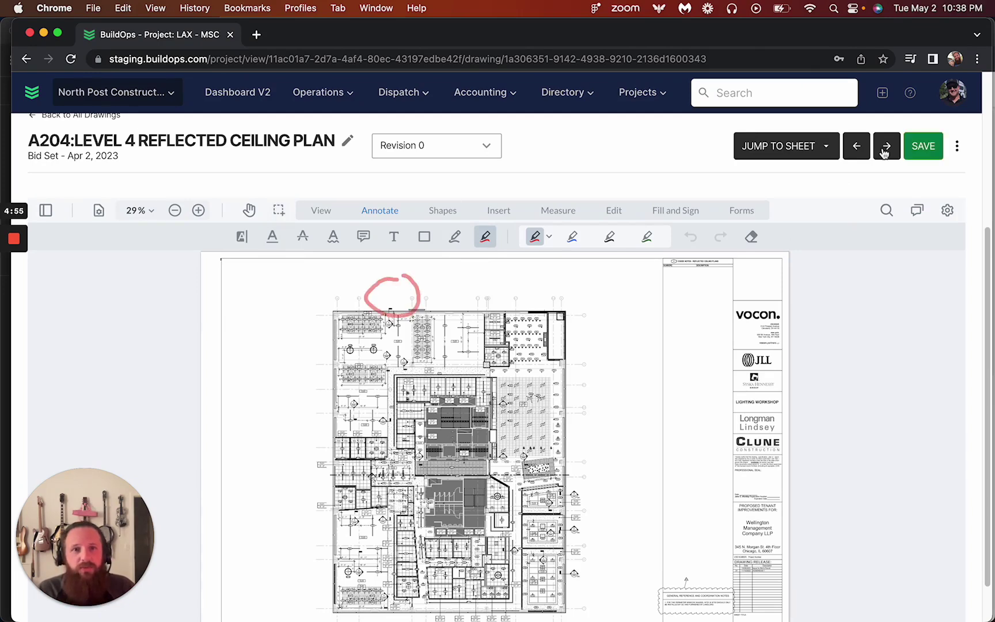
{"action": "left_click", "coordinate": [922, 148]}
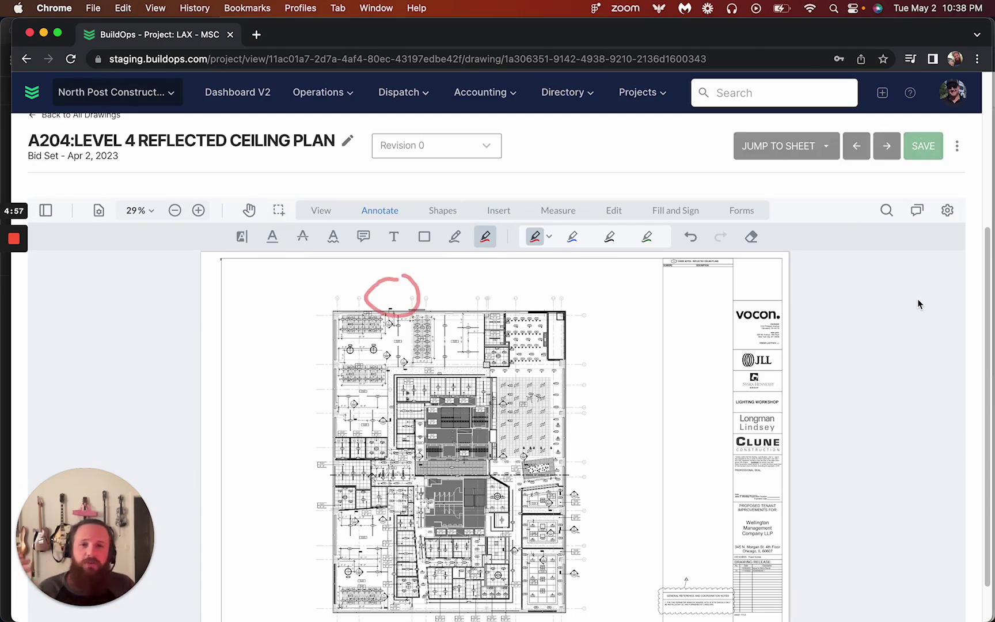
{"action": "scroll", "coordinate": [574, 375], "scroll_direction": "up", "scroll_amount": 5}
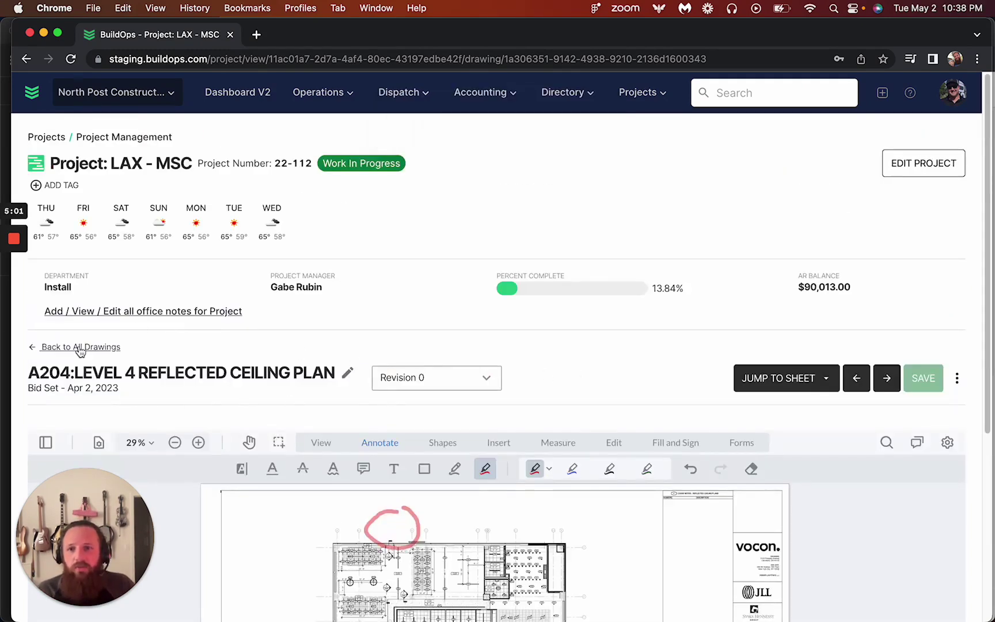
- Return to all drawings, start a new upload, and attach M-8-AB-M-1.pdf from Downloads
{"action": "left_click", "coordinate": [51, 348]}
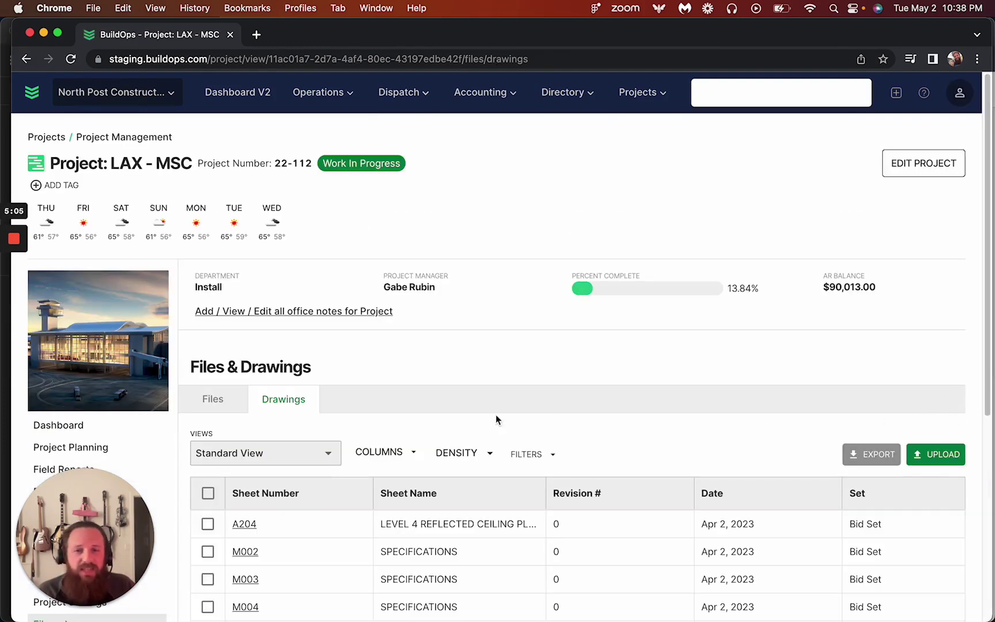
{"action": "left_click", "coordinate": [935, 455]}
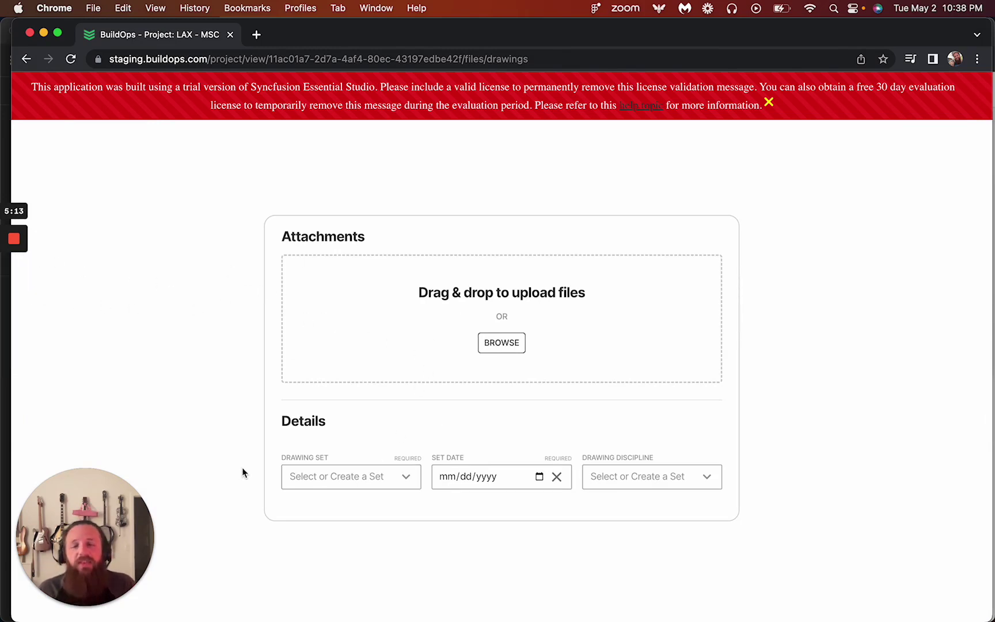
{"action": "left_click", "coordinate": [502, 345]}
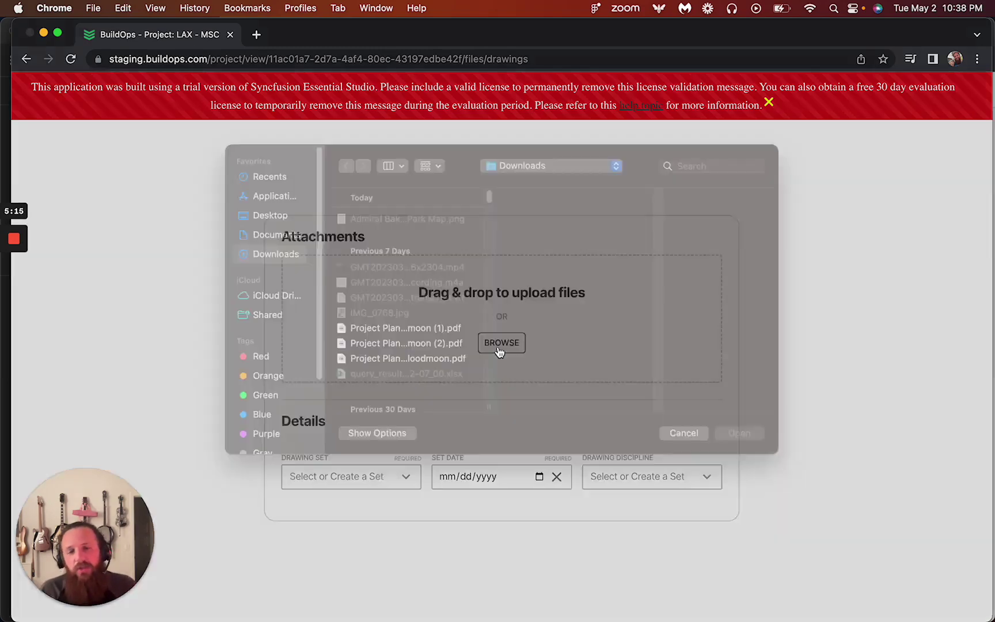
{"action": "scroll", "coordinate": [405, 386], "scroll_direction": "down", "scroll_amount": 3}
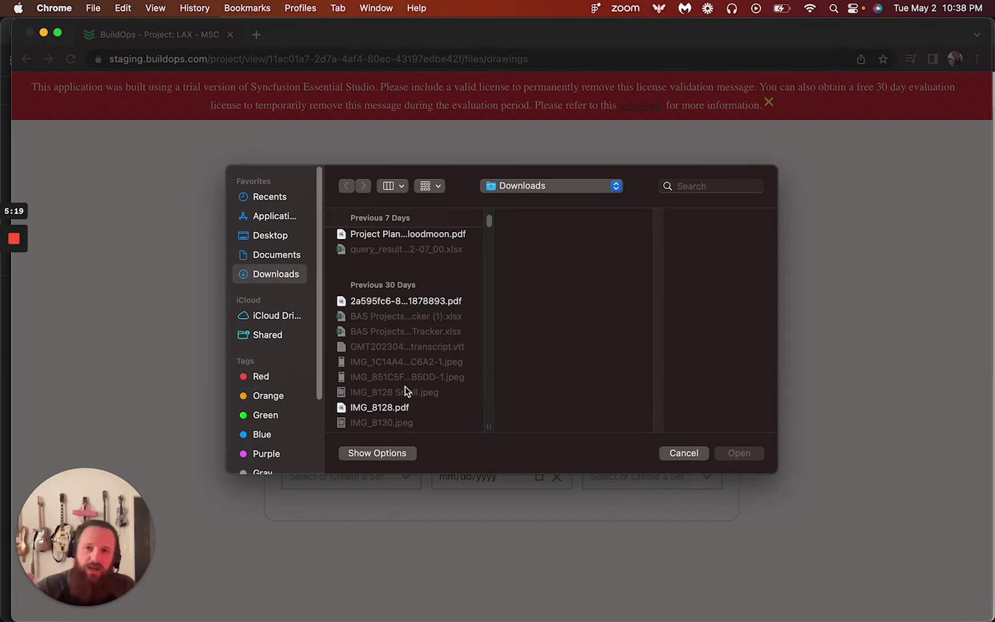
{"action": "scroll", "coordinate": [405, 387], "scroll_direction": "down", "scroll_amount": 10}
{"action": "scroll", "coordinate": [406, 392], "scroll_direction": "down", "scroll_amount": 10}
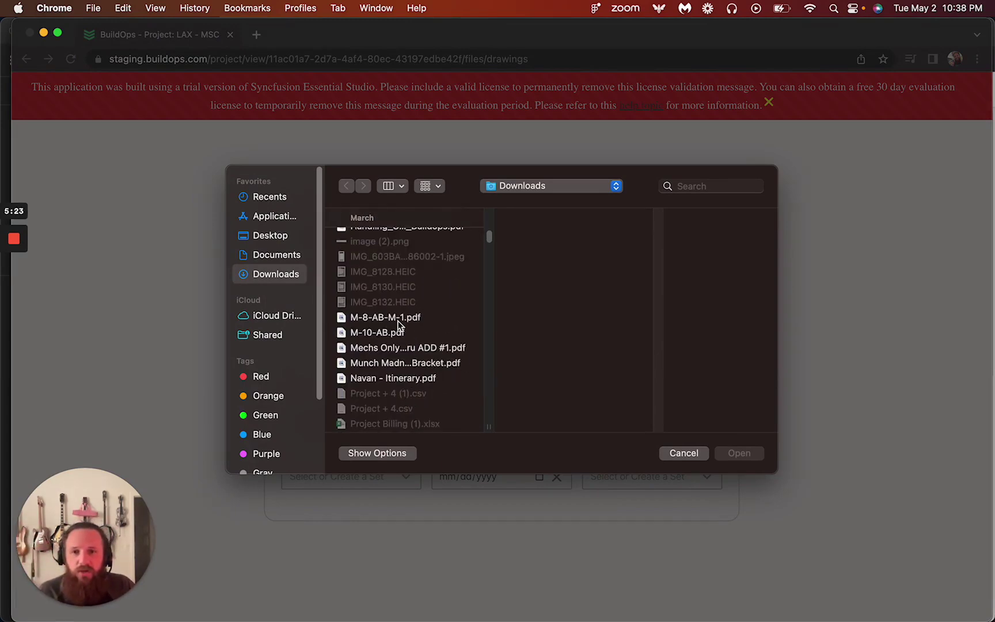
{"action": "left_click", "coordinate": [399, 322]}
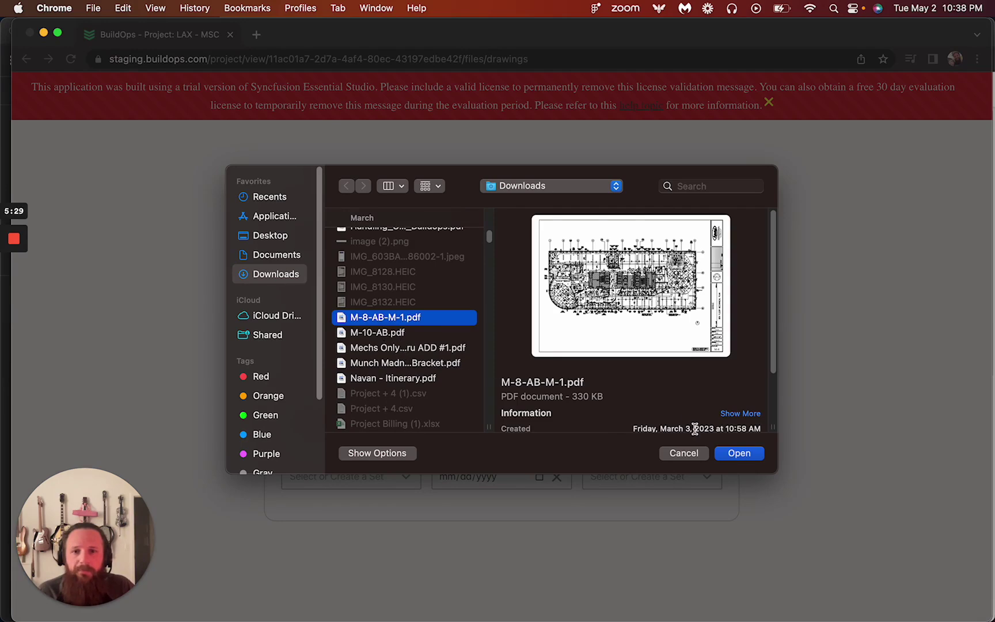
{"action": "left_click", "coordinate": [759, 456]}
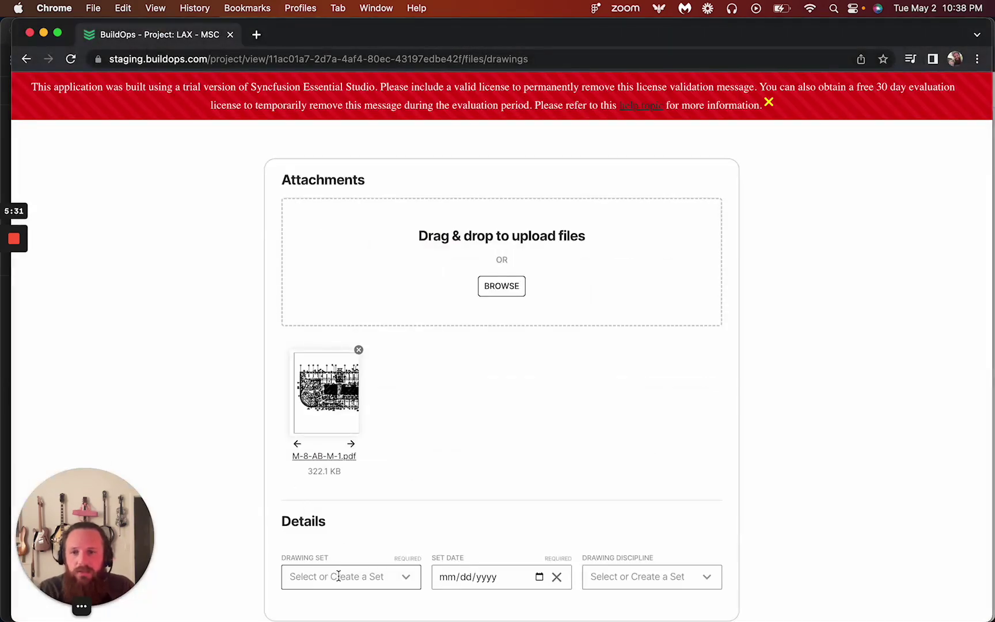
- Create drawing set '30% Design' dated 05/11/2023 with discipline Architectural
{"action": "left_click", "coordinate": [339, 577]}
{"action": "type", "text": "30"}
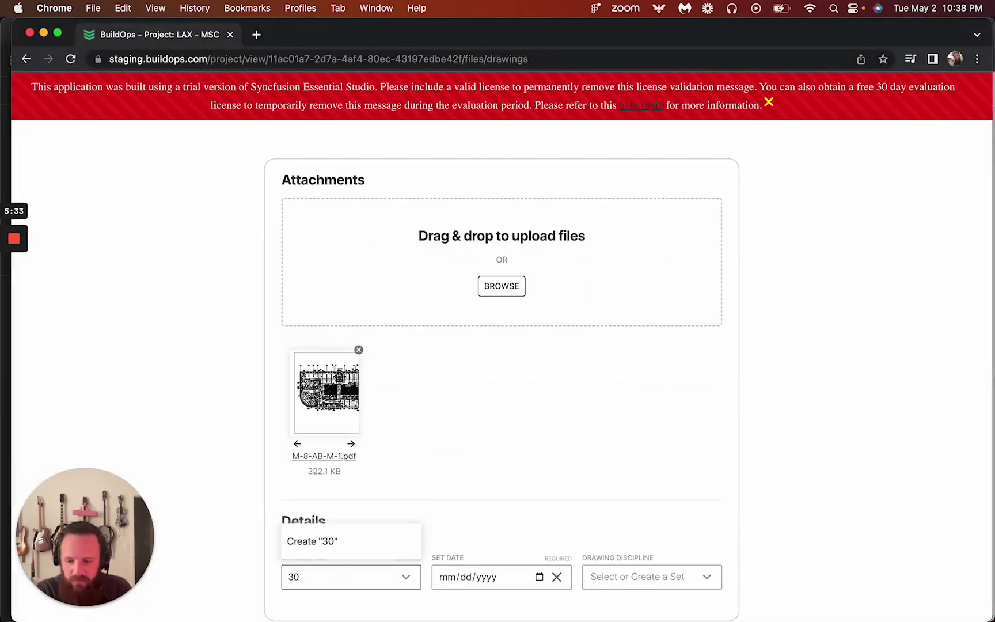
{"action": "type", "text": "% Design"}
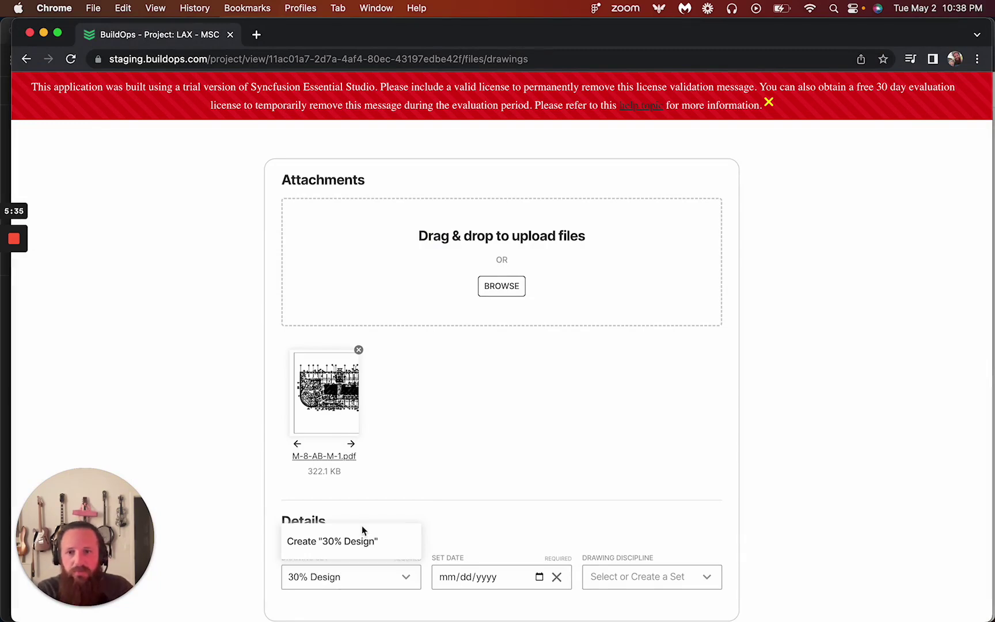
{"action": "left_click", "coordinate": [363, 542]}
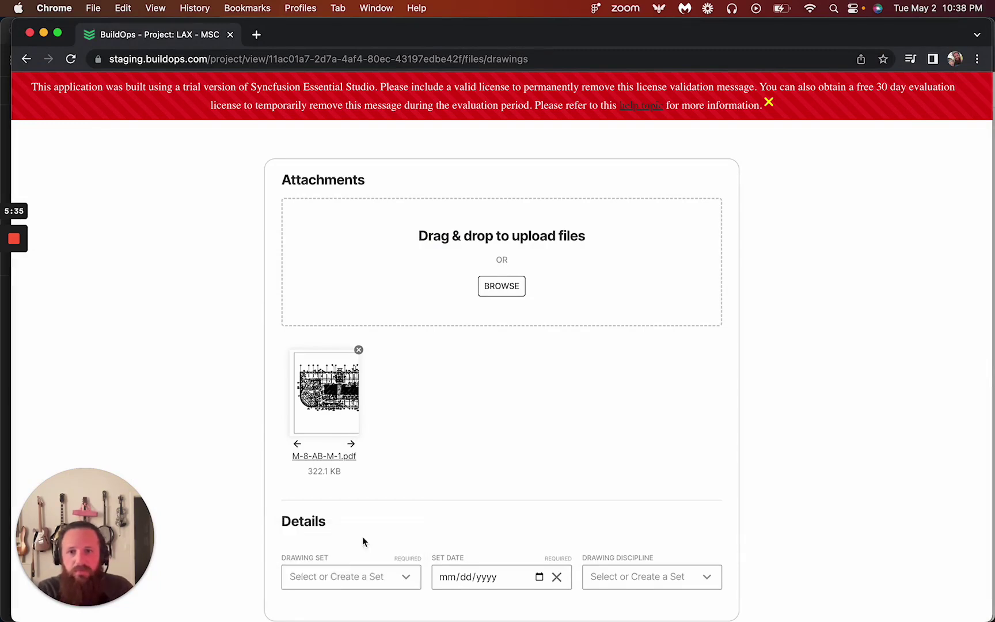
{"action": "left_click", "coordinate": [538, 577]}
{"action": "left_click", "coordinate": [536, 454]}
{"action": "left_click", "coordinate": [646, 576]}
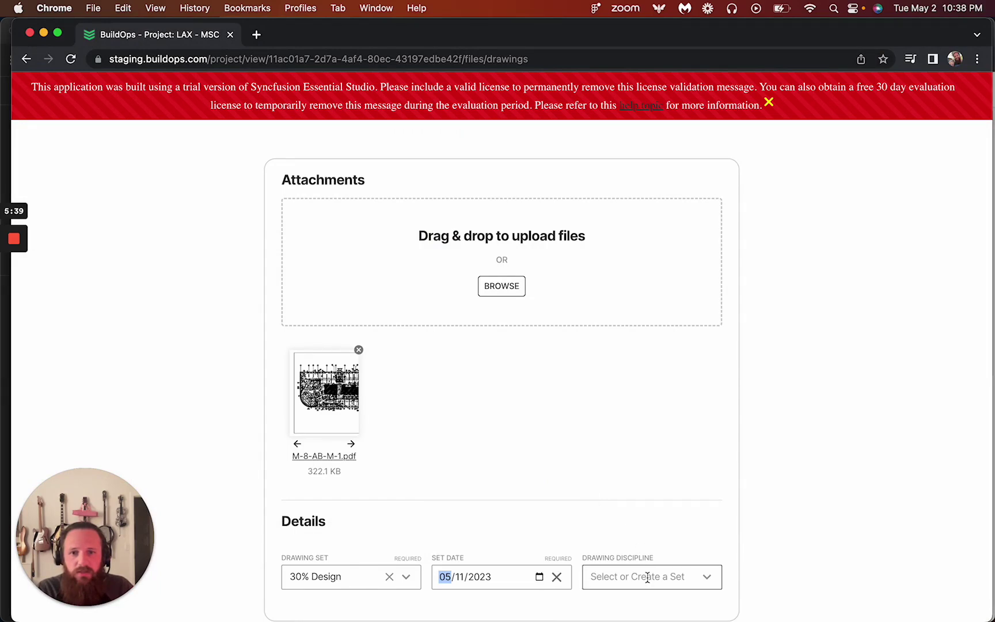
{"action": "left_click", "coordinate": [620, 540]}
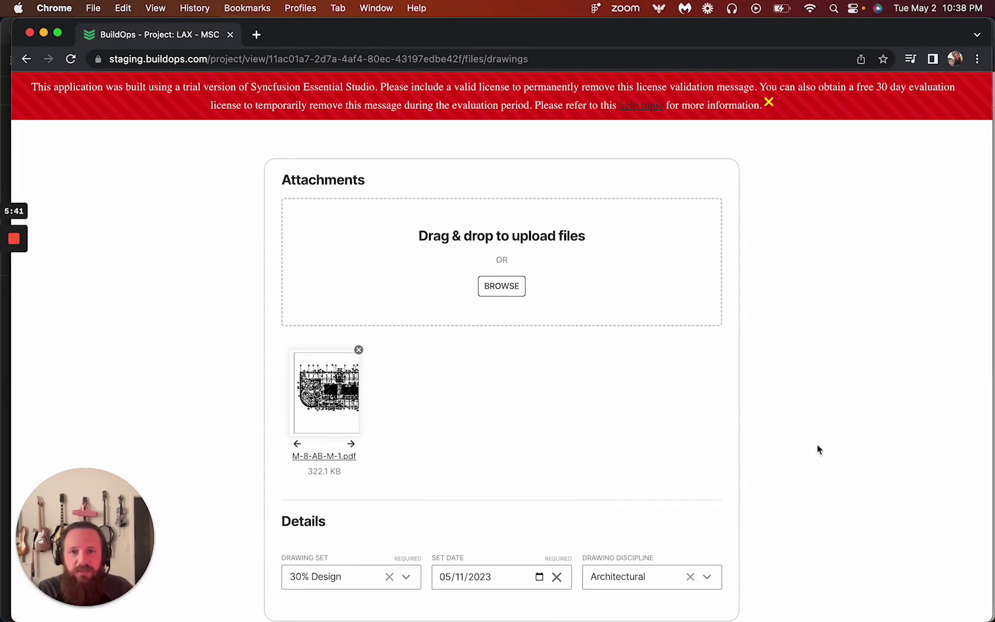
- Dismiss the license banner, submit the upload, refresh its status and expand Uploads
{"action": "left_click", "coordinate": [770, 103]}
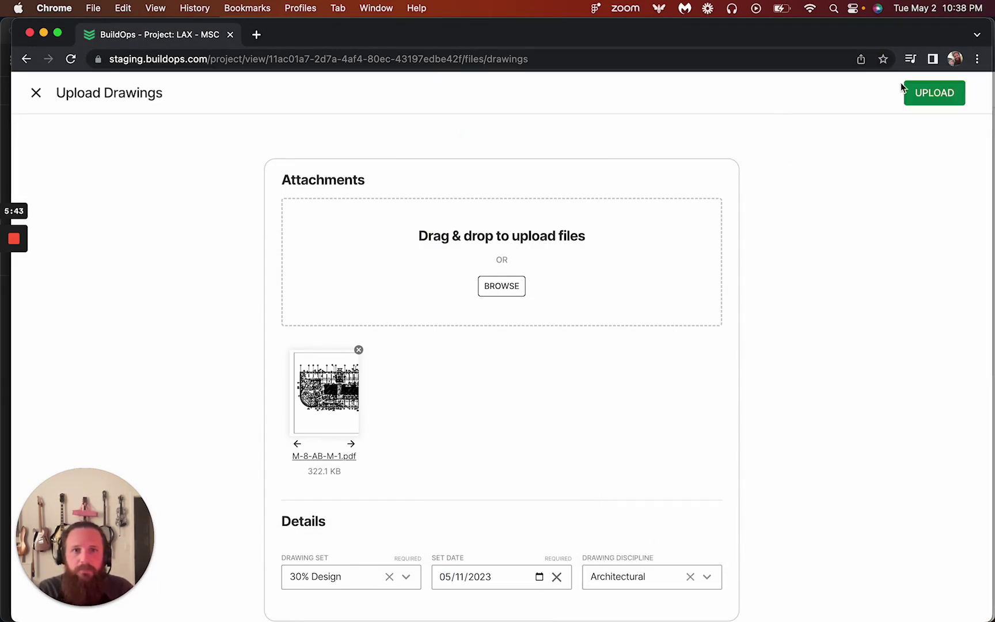
{"action": "left_click", "coordinate": [915, 92]}
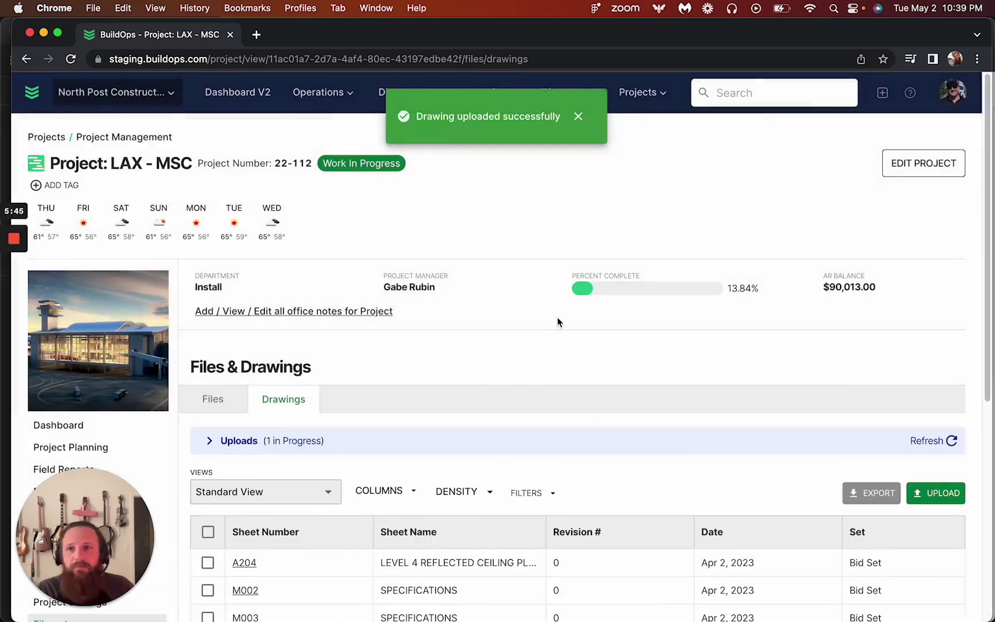
{"action": "scroll", "coordinate": [650, 392], "scroll_direction": "down", "scroll_amount": 5}
{"action": "left_click", "coordinate": [902, 200]}
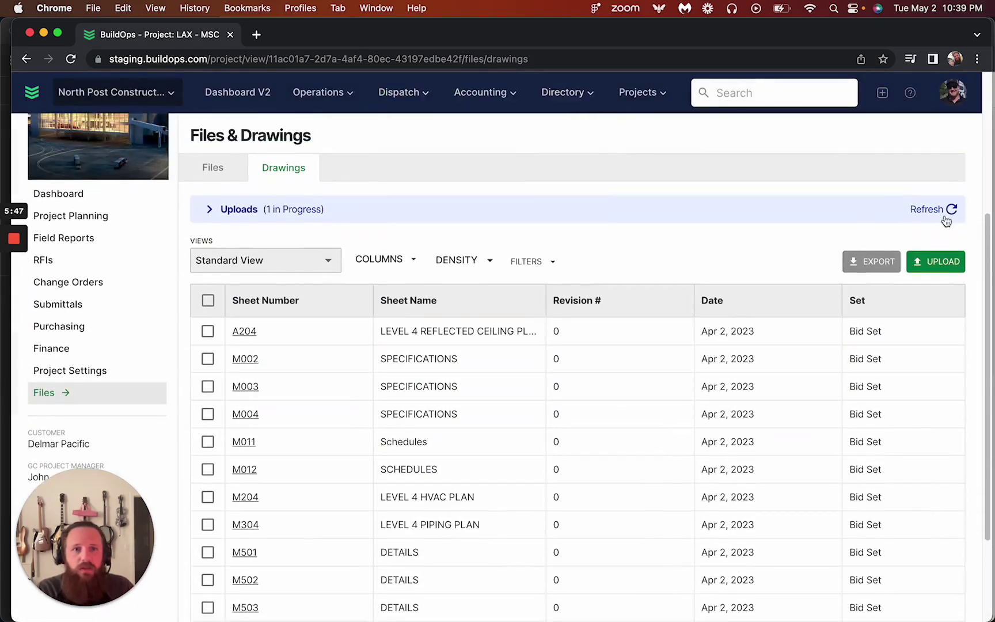
{"action": "left_click", "coordinate": [208, 212]}
- Start reviewing the 30% Design upload and skip auto-labeling calibration
{"action": "left_click", "coordinate": [922, 245]}
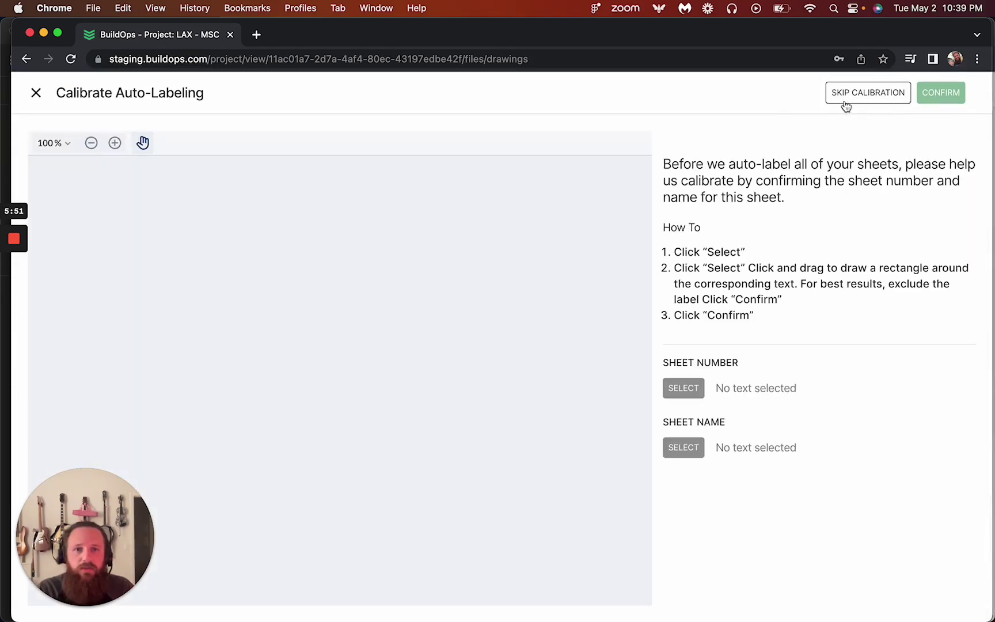
{"action": "left_click", "coordinate": [859, 107]}
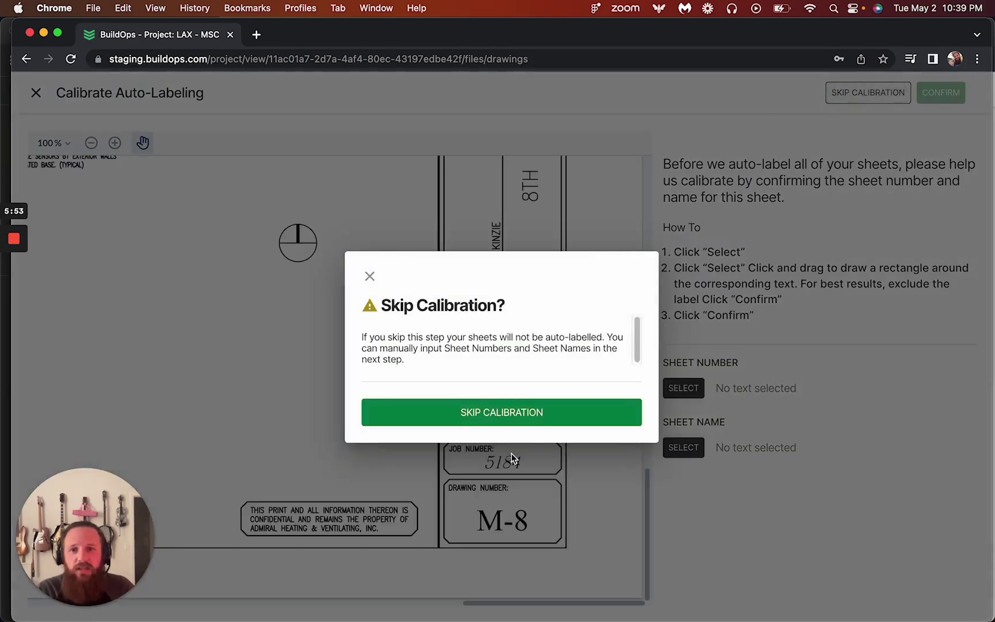
{"action": "left_click", "coordinate": [539, 419]}
- Enter sheet number M003 and name Specification, then confirm the sheet
{"action": "left_click", "coordinate": [803, 247]}
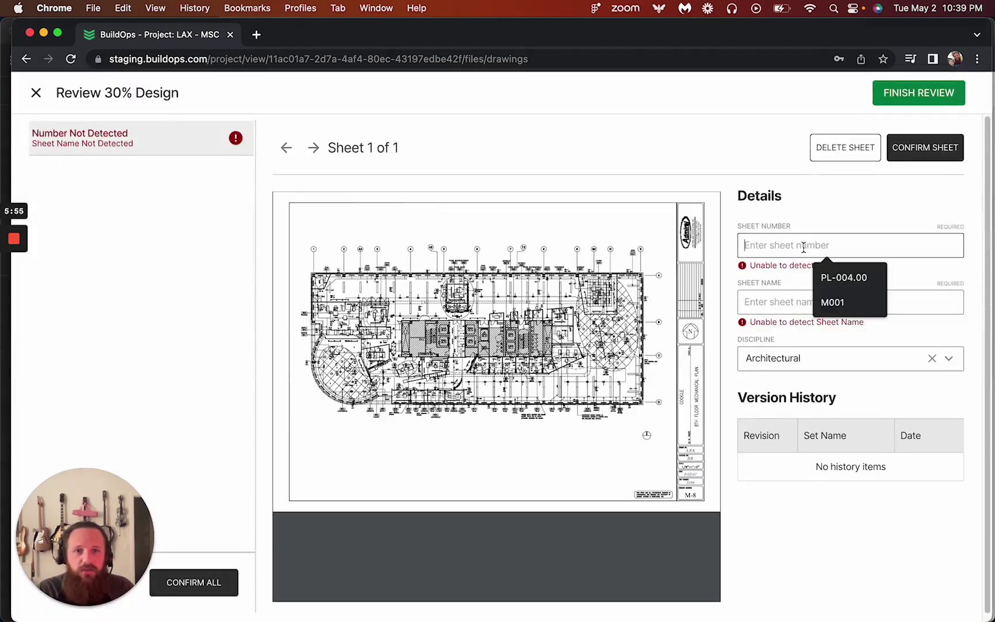
{"action": "type", "text": "M001"}
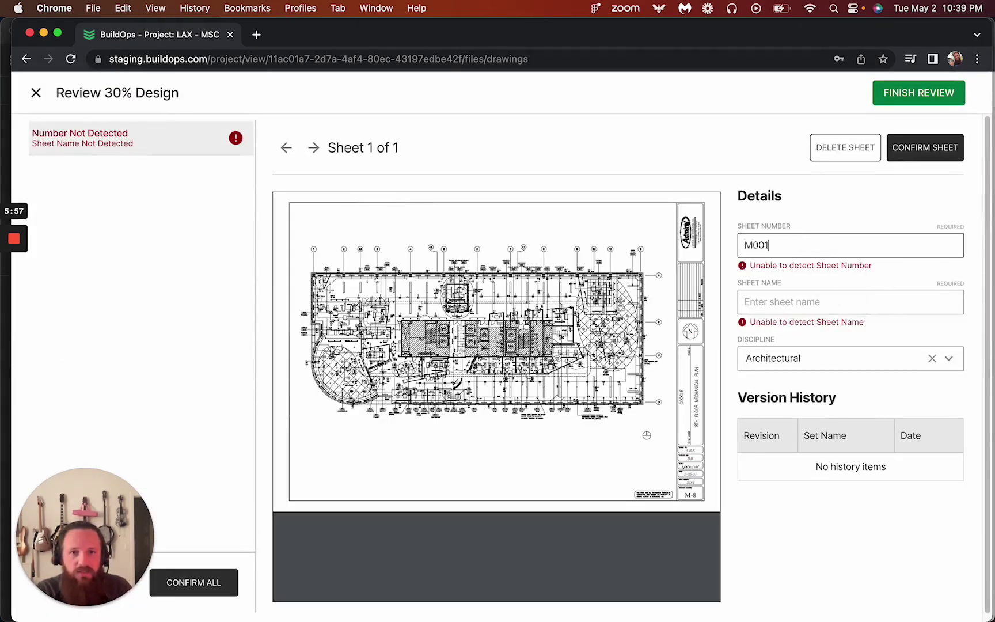
{"action": "left_click", "coordinate": [786, 304]}
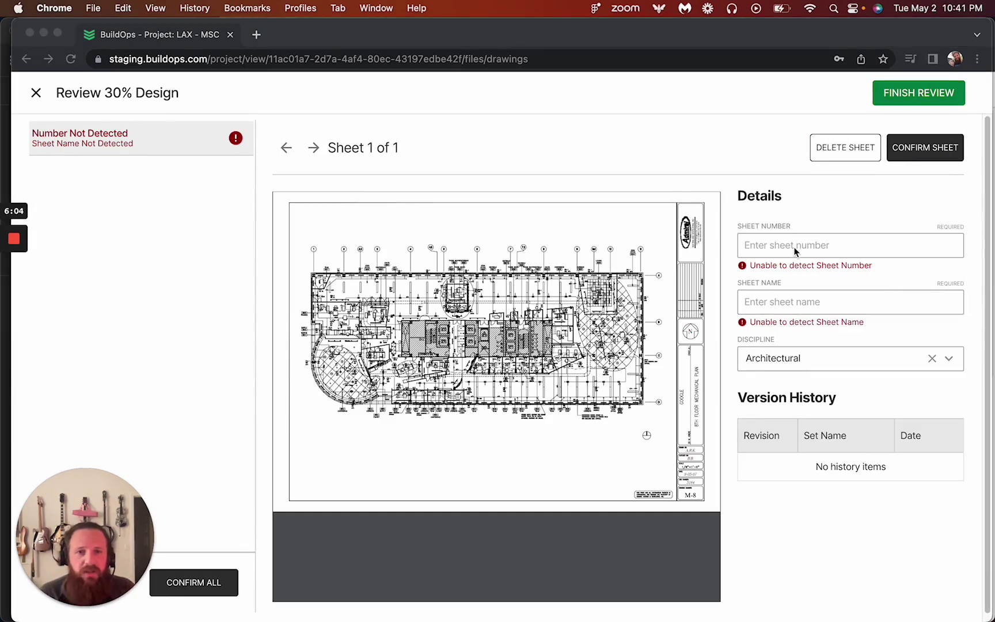
{"action": "left_click", "coordinate": [795, 250]}
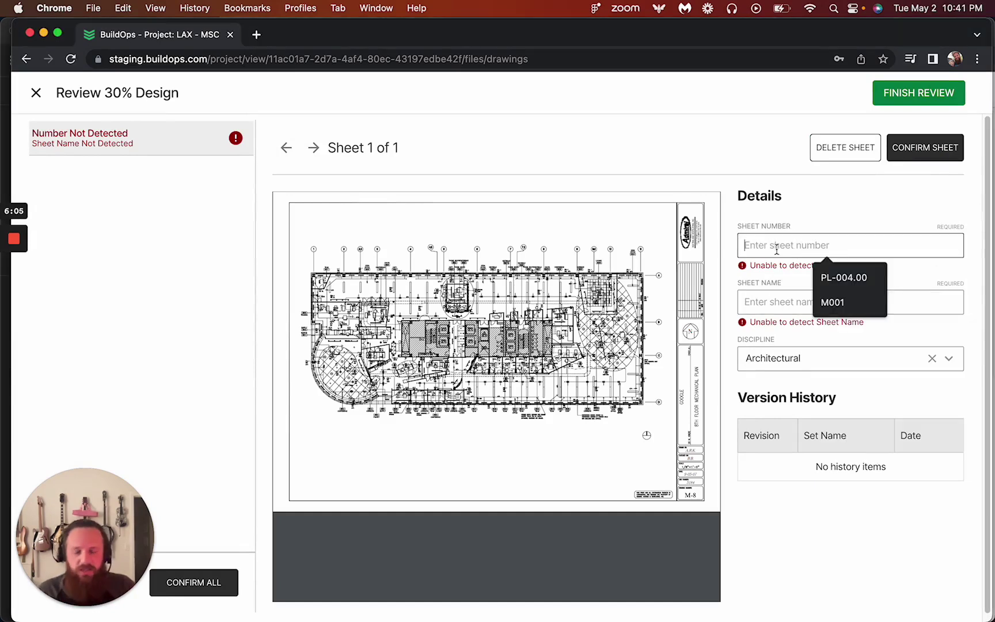
{"action": "type", "text": "M003"}
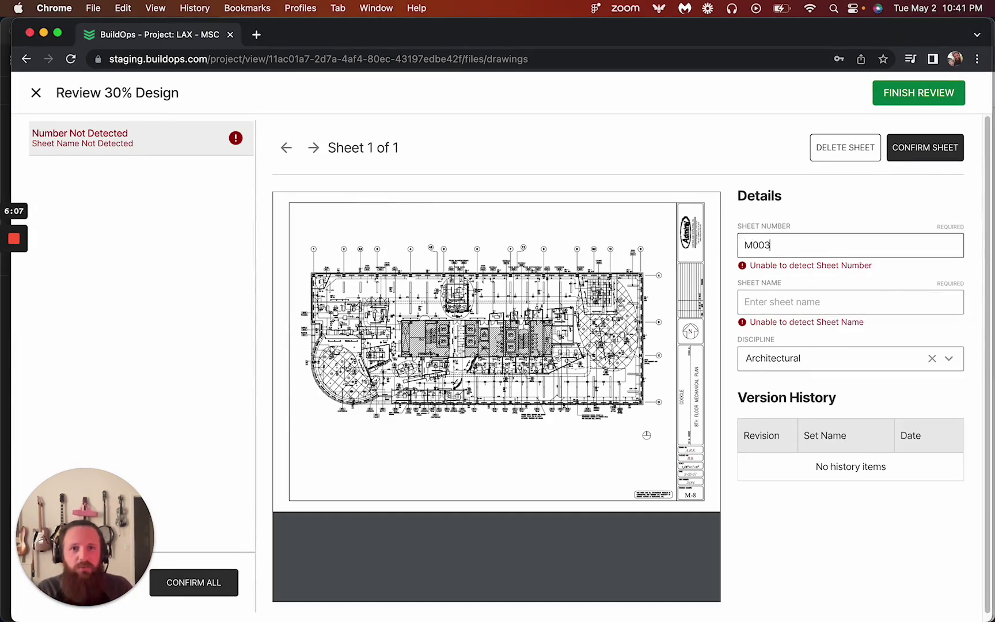
{"action": "left_click", "coordinate": [780, 307]}
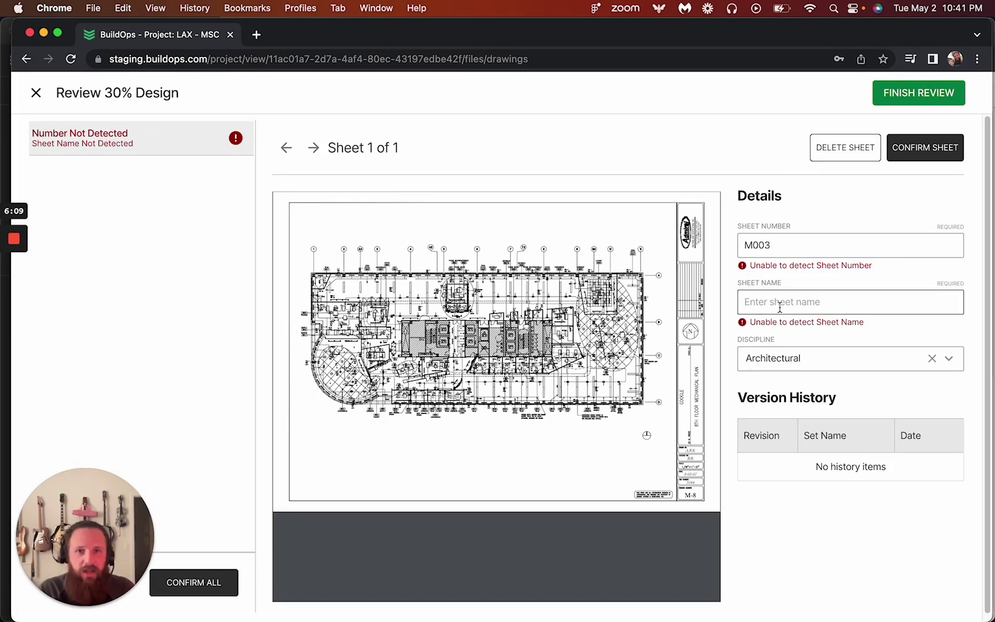
{"action": "type", "text": "Specification"}
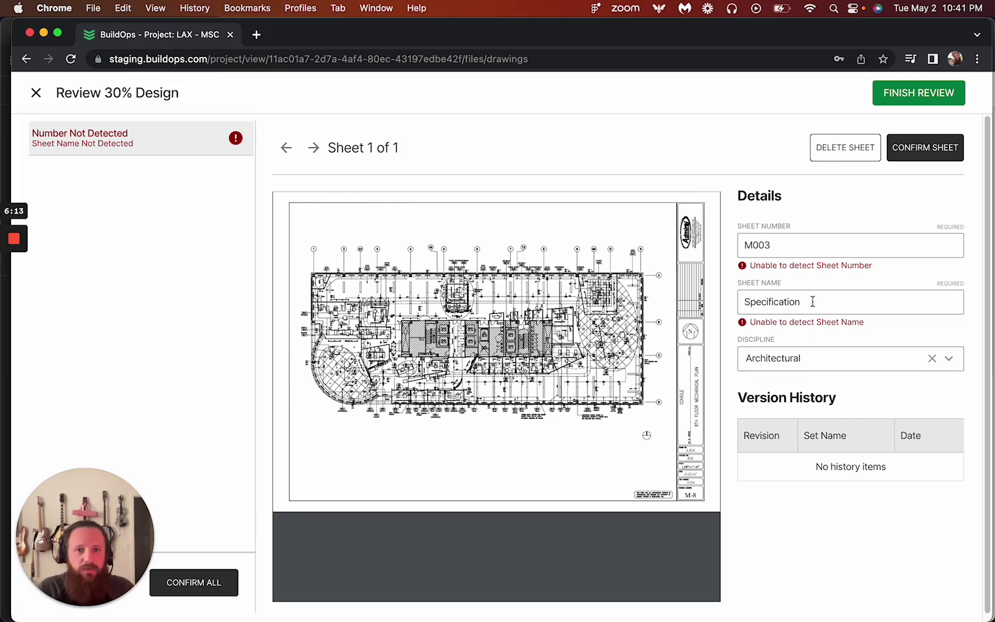
{"action": "left_click", "coordinate": [945, 149]}
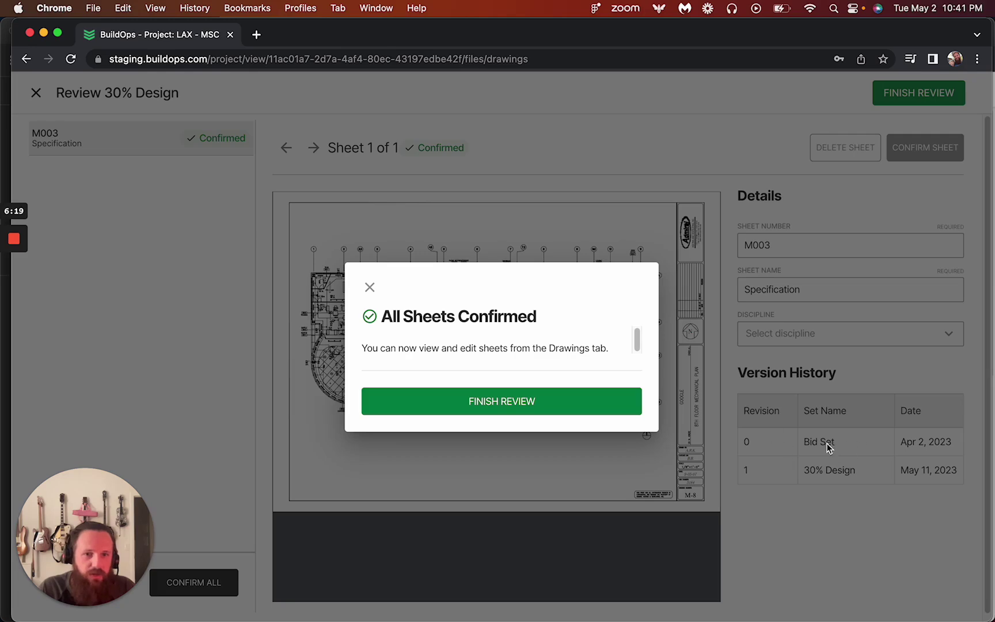
- Finish the review and open sheet M003
{"action": "left_click", "coordinate": [540, 407]}
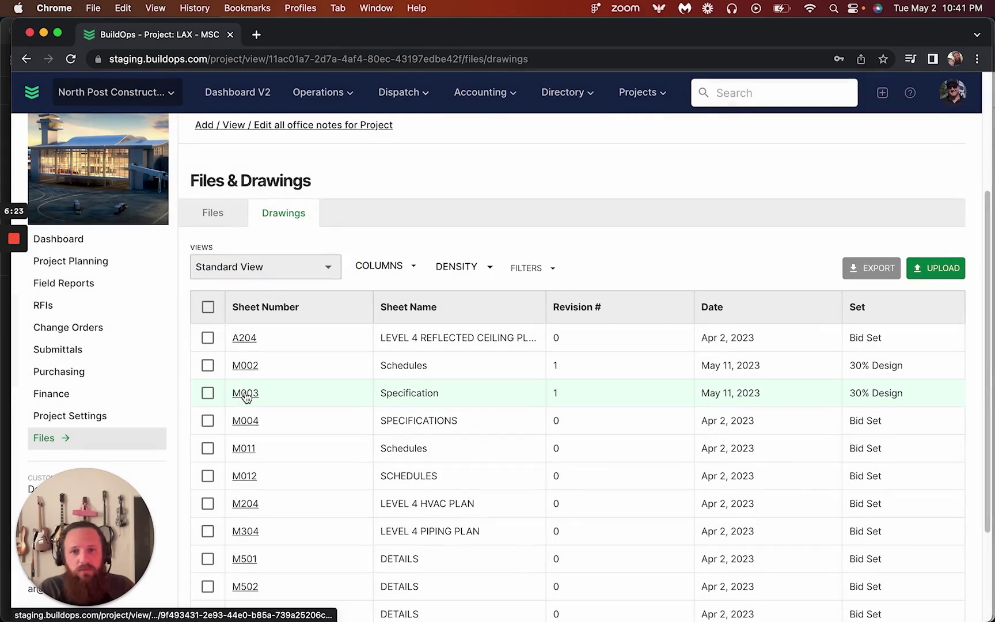
{"action": "double_click", "coordinate": [731, 395]}
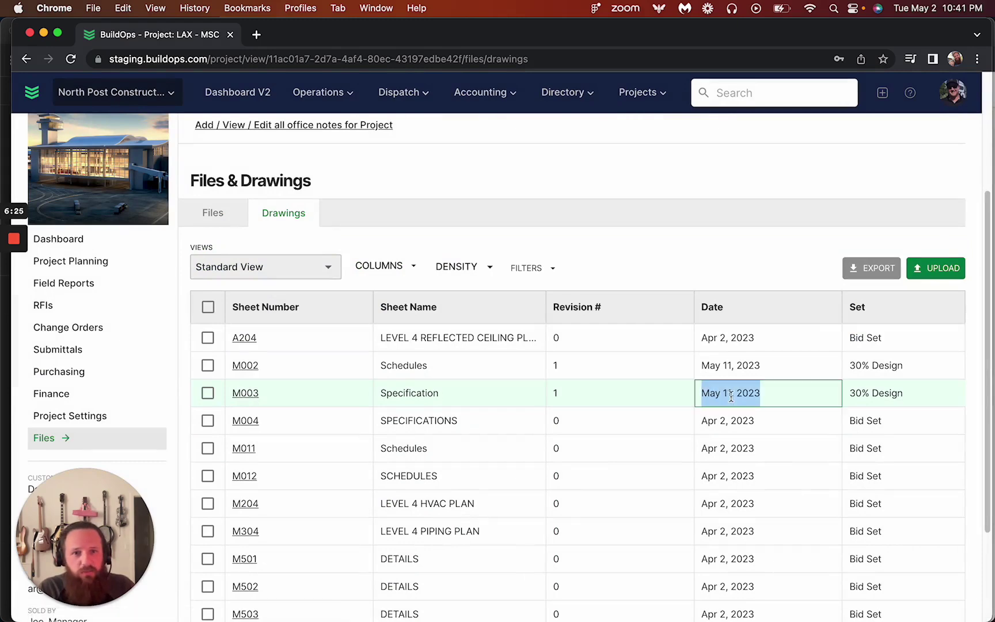
{"action": "left_click", "coordinate": [258, 396]}
- Switch M003 to Revision 0 (Bid Set), then back to Revision 1 (30% Design)
{"action": "scroll", "coordinate": [381, 403], "scroll_direction": "down", "scroll_amount": 4}
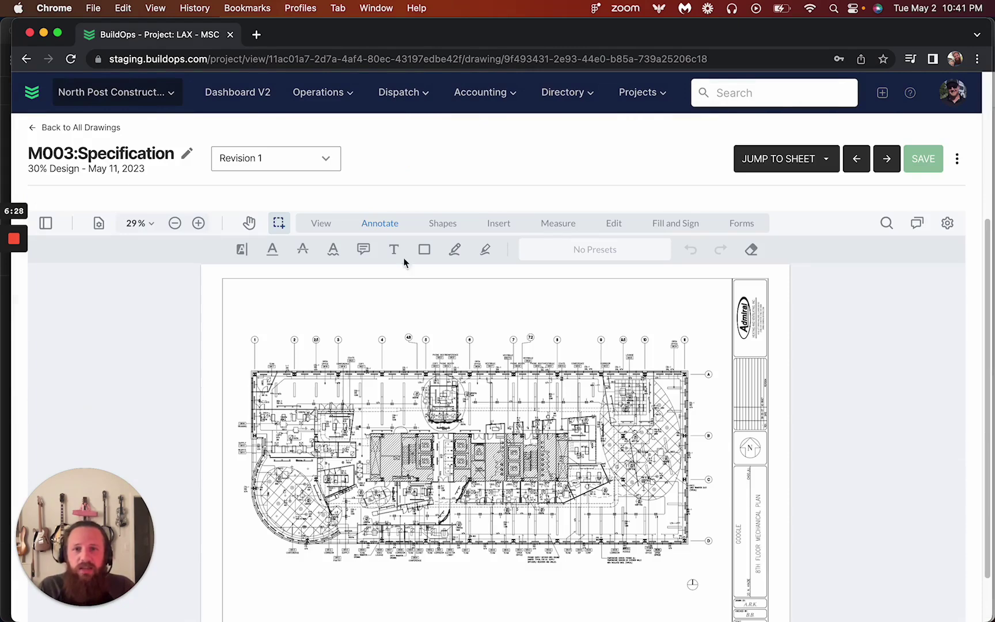
{"action": "left_click", "coordinate": [309, 167]}
{"action": "left_click", "coordinate": [270, 195]}
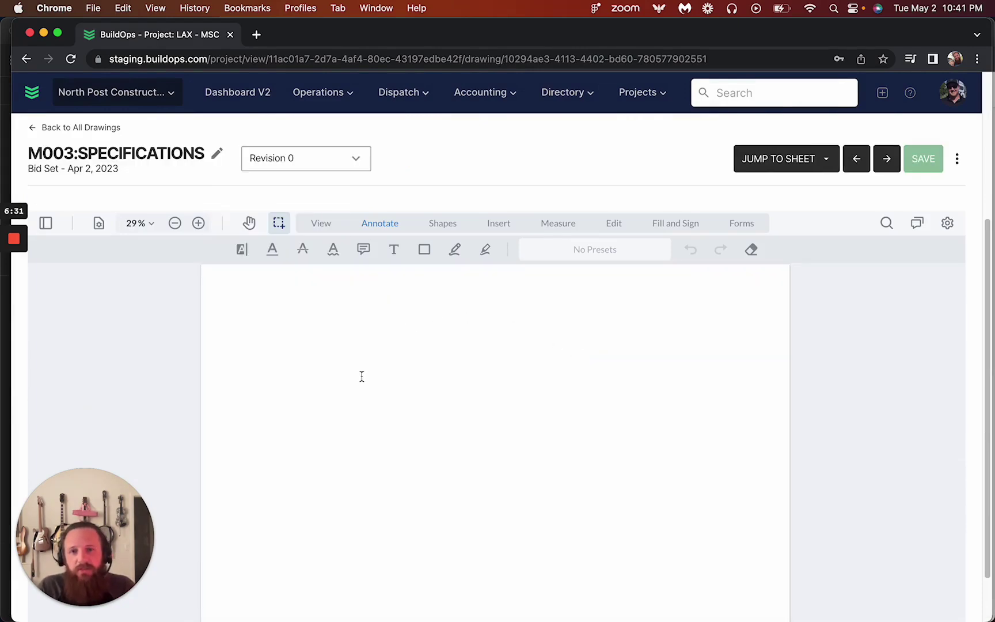
{"action": "left_click", "coordinate": [306, 159]}
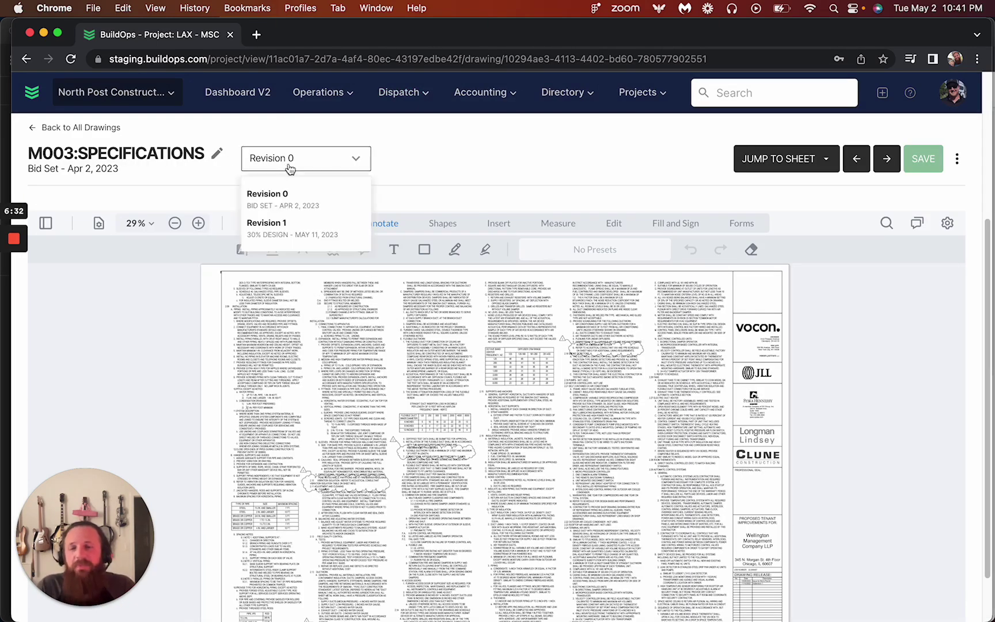
{"action": "left_click", "coordinate": [302, 226]}
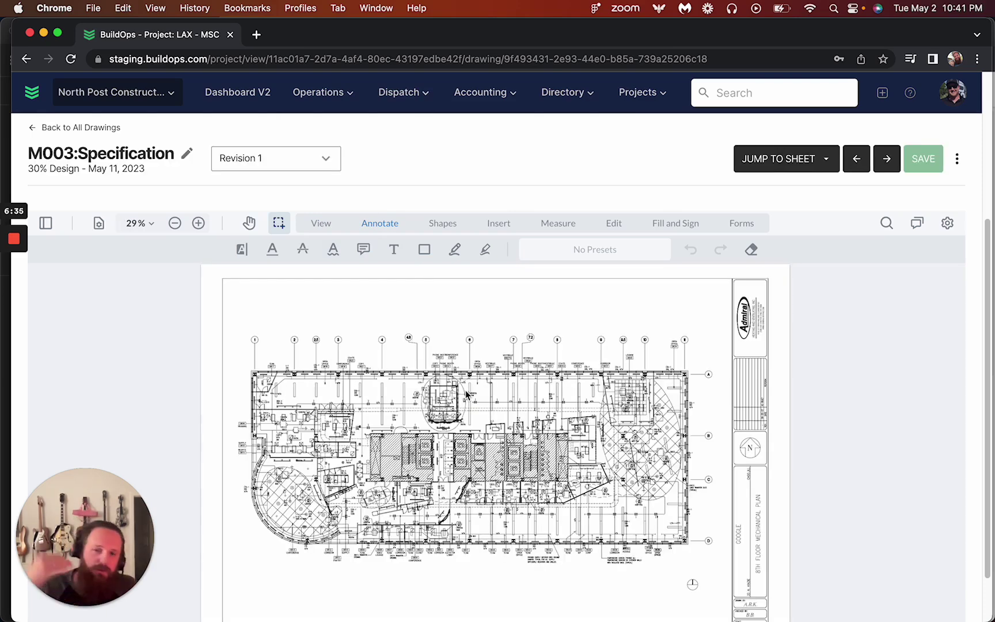